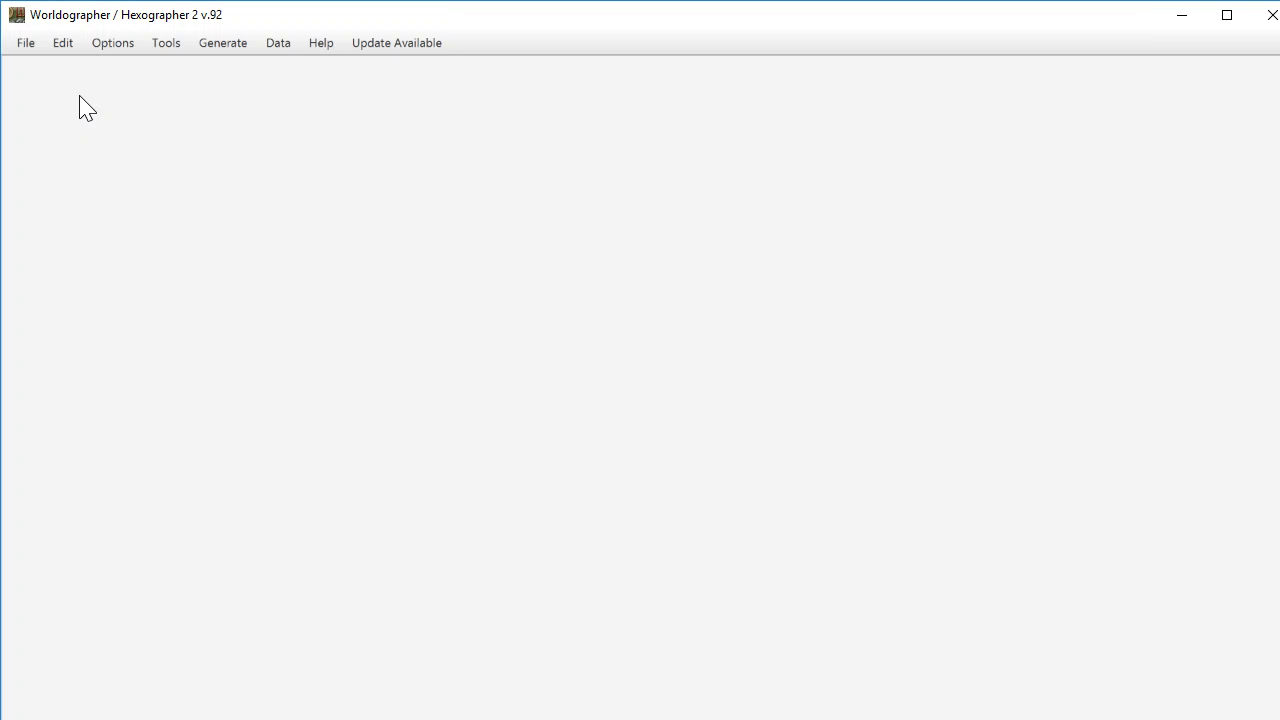
Open Worldographer's File menu.
left_click(28, 60)
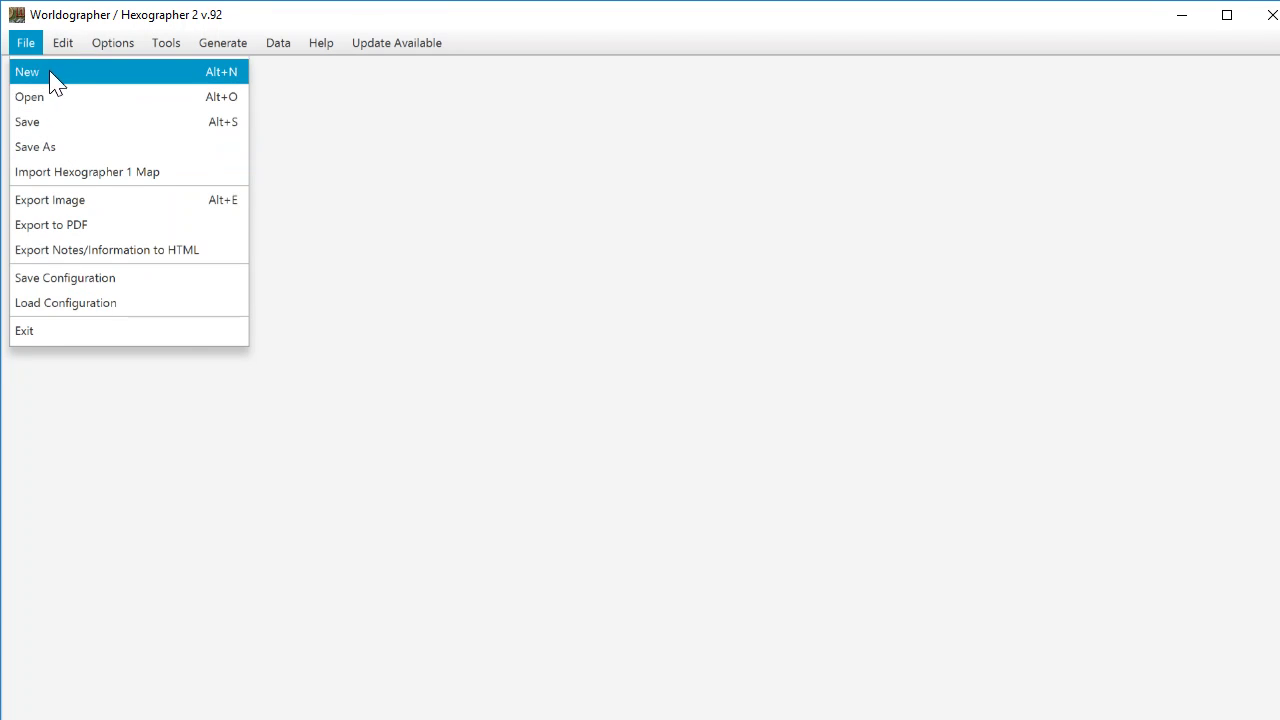
Generate a new 60×30 full-world hex map, keeping the nation count at 6.
left_click(52, 80)
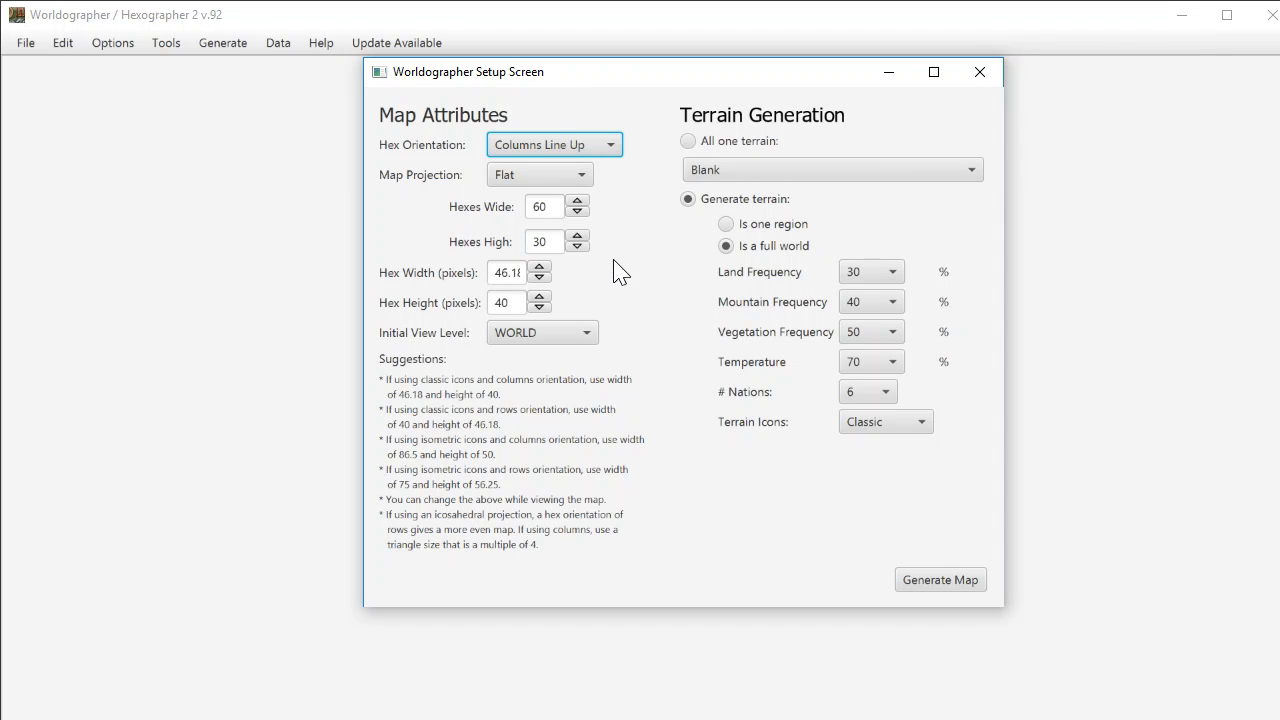
left_click(880, 396)
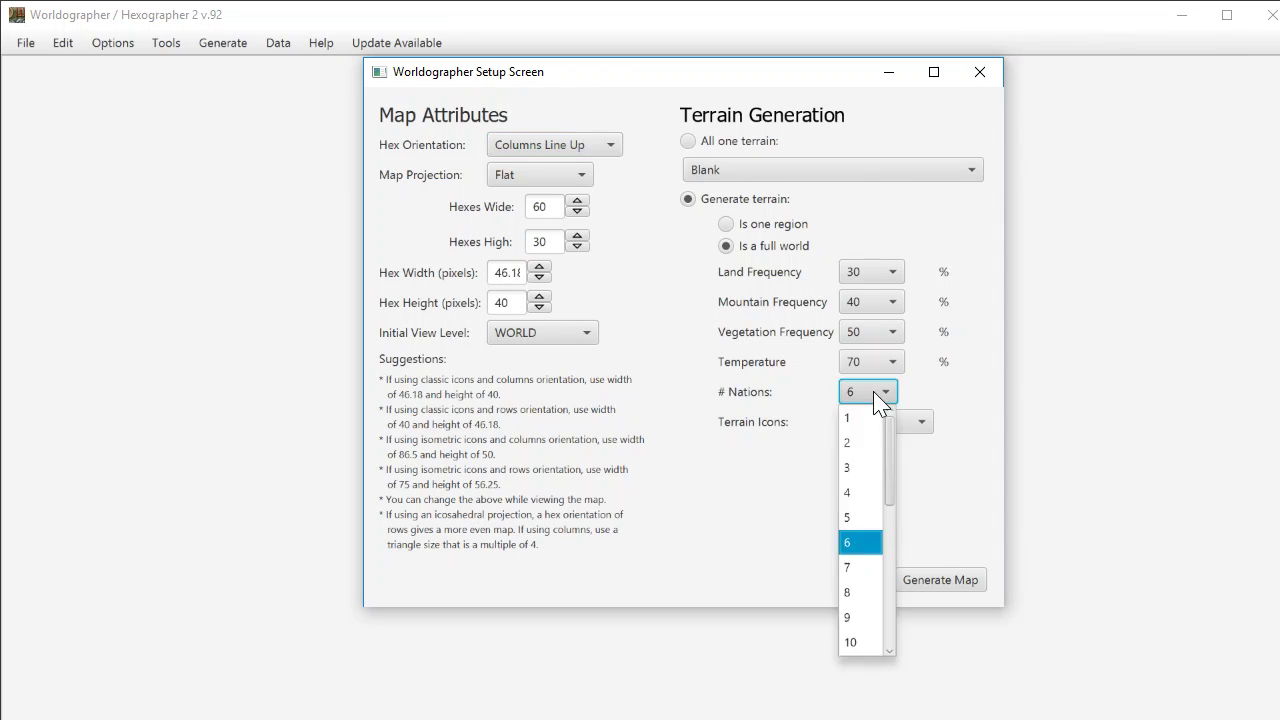
left_click(910, 402)
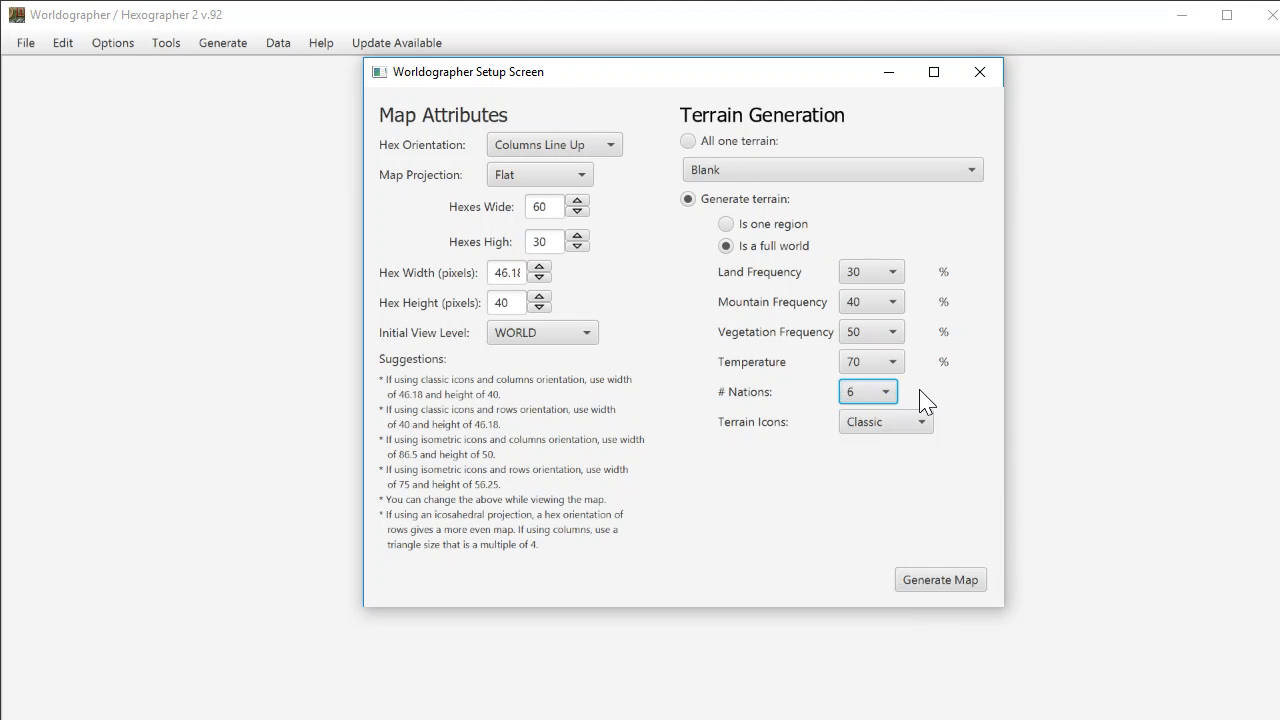
left_click(948, 594)
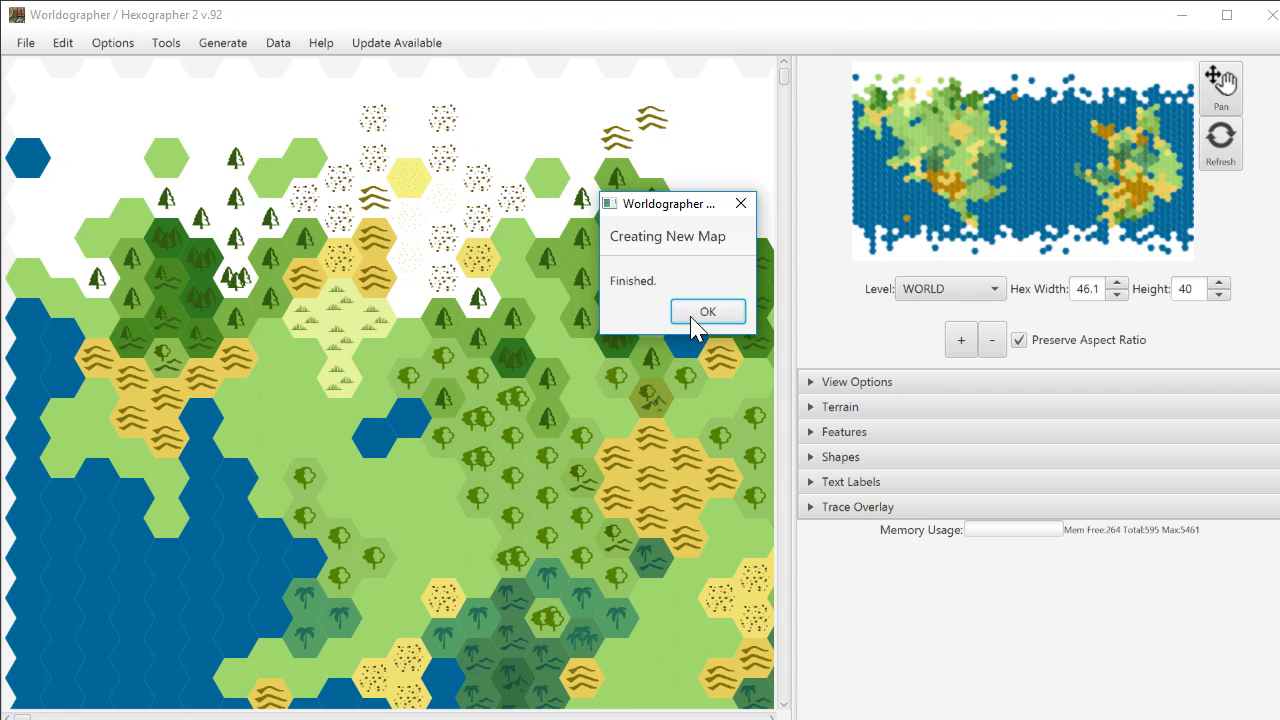
Dismiss the map creation notice and pan the view onto the left-hand continent.
left_click(707, 312)
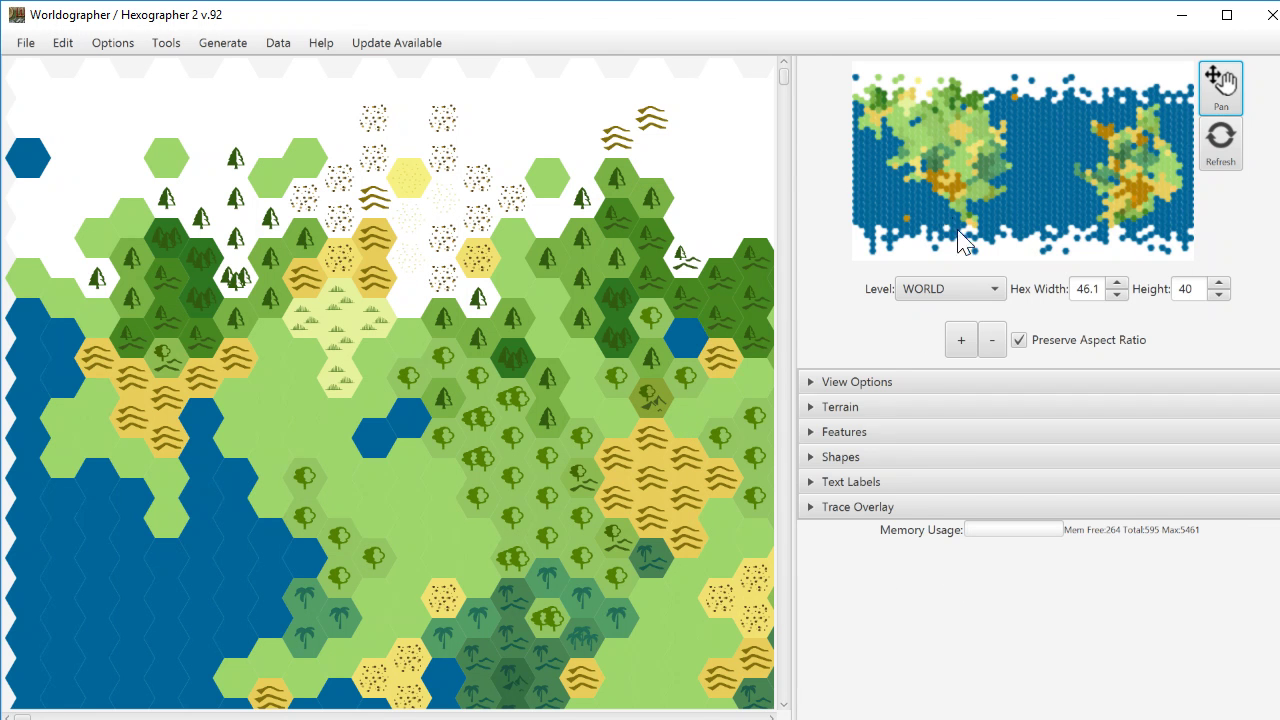
left_click(874, 95)
mouse_move(874, 95)
left_mouse_down()
mouse_move(892, 88)
mouse_move(880, 100)
left_mouse_up()
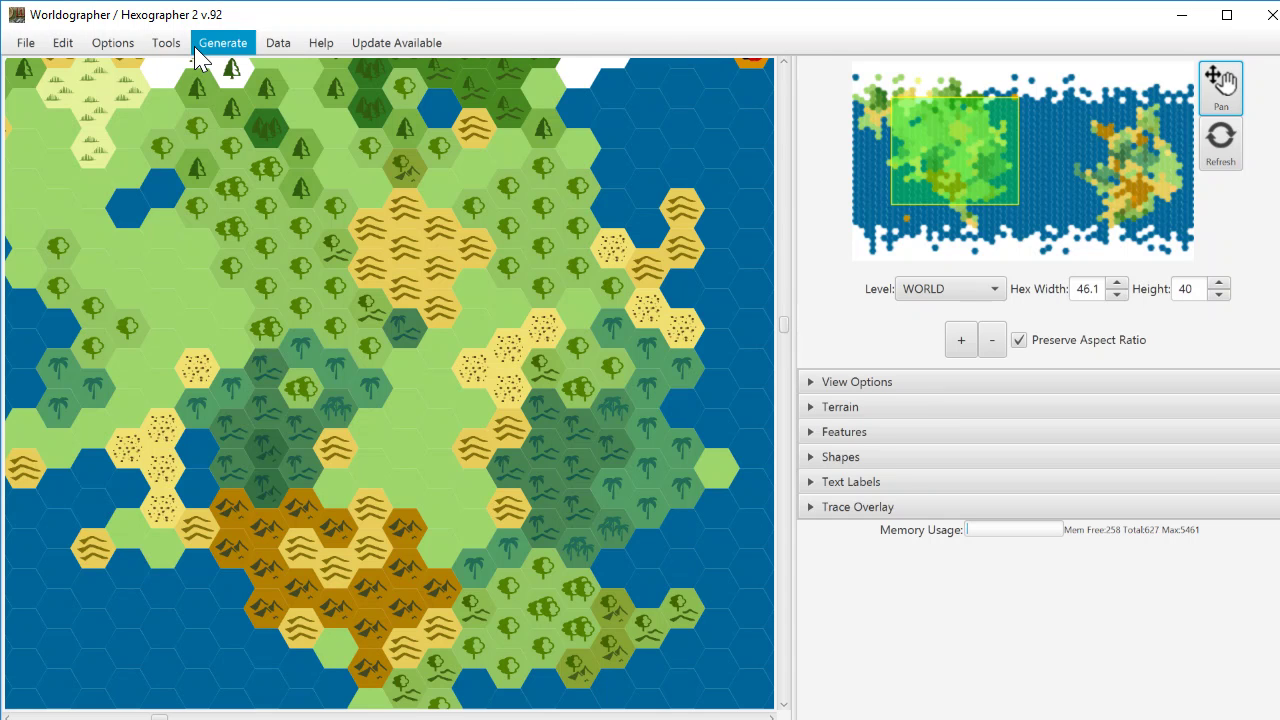
Open World Info and view the Leiet, Konipu and Zunxi nation notes.
left_click(278, 43)
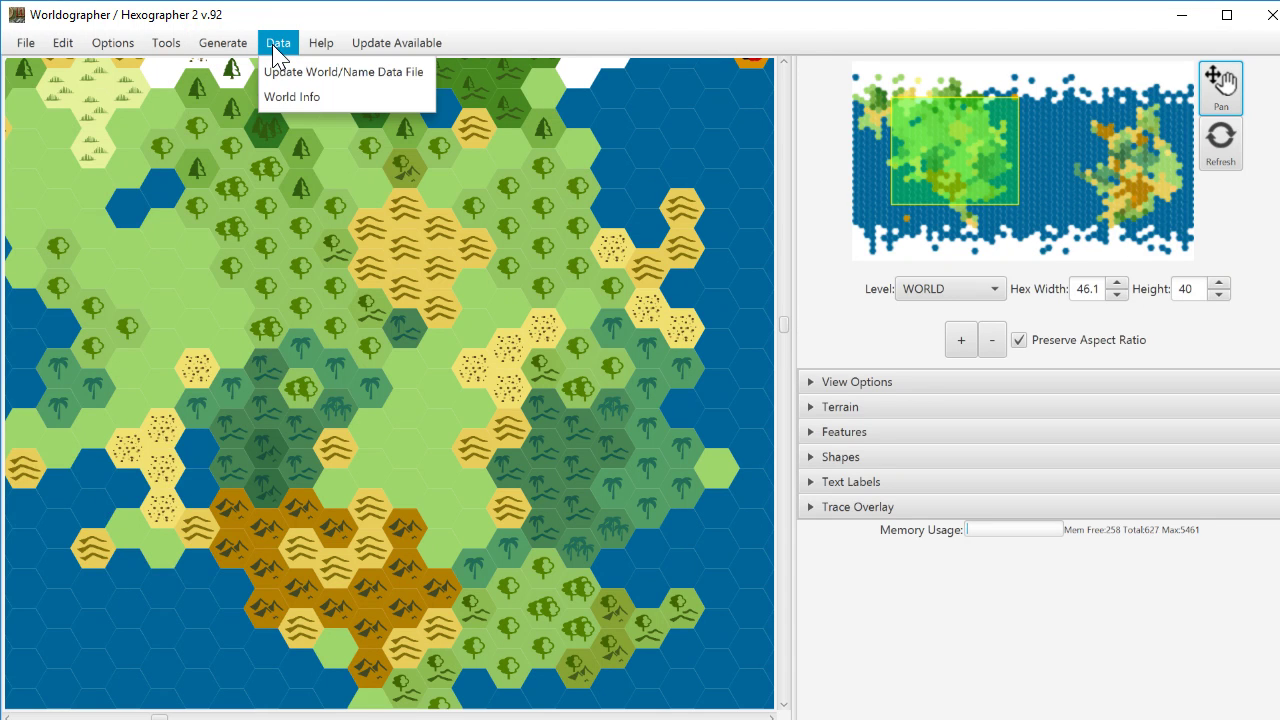
left_click(308, 100)
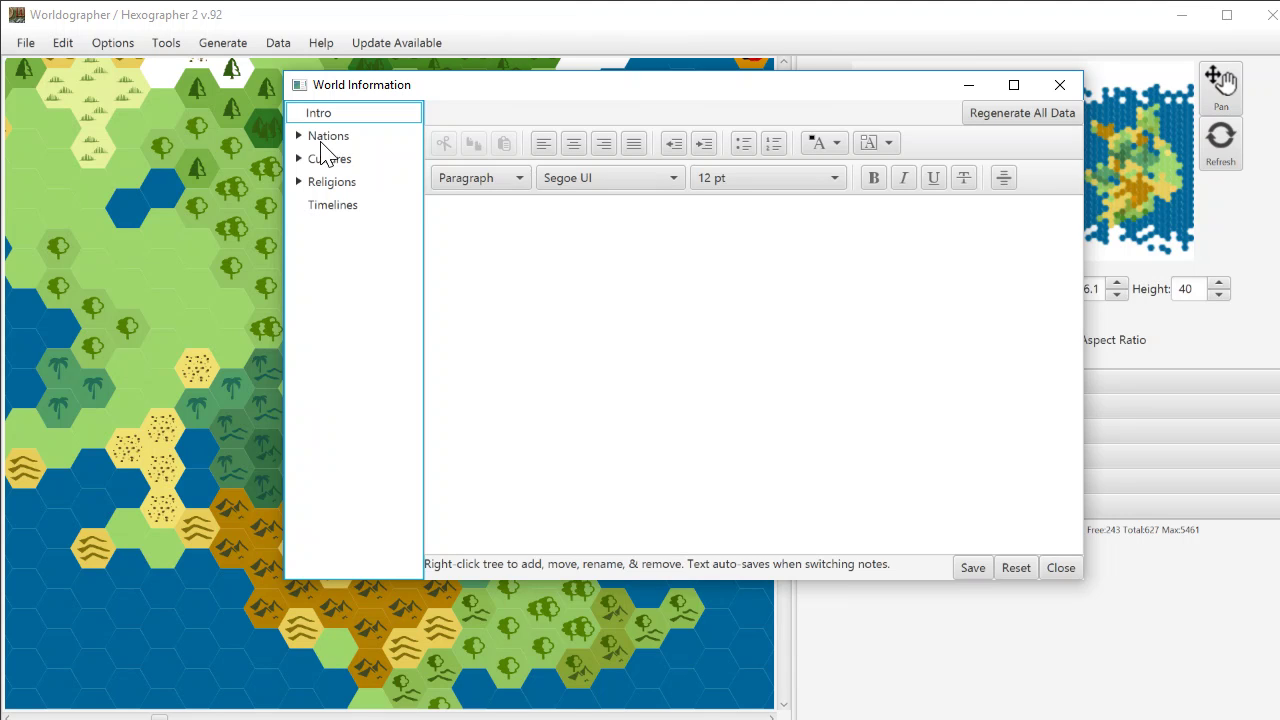
left_click(298, 137)
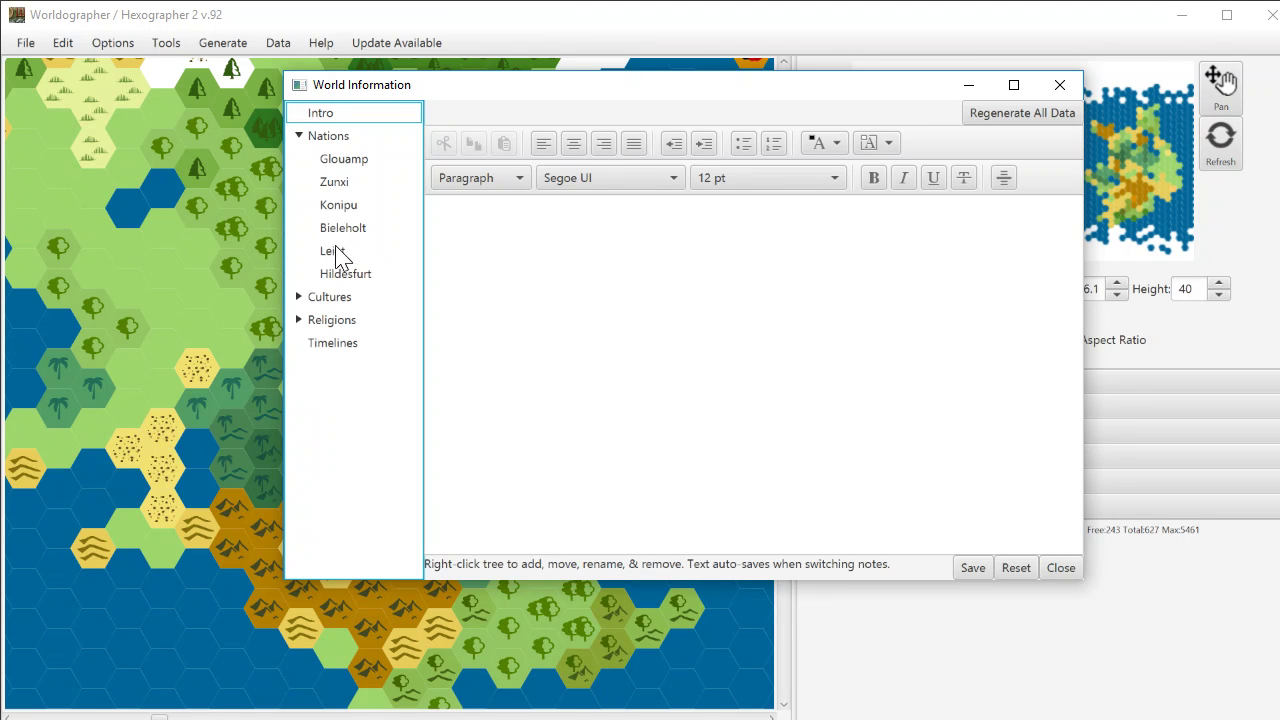
left_click(337, 259)
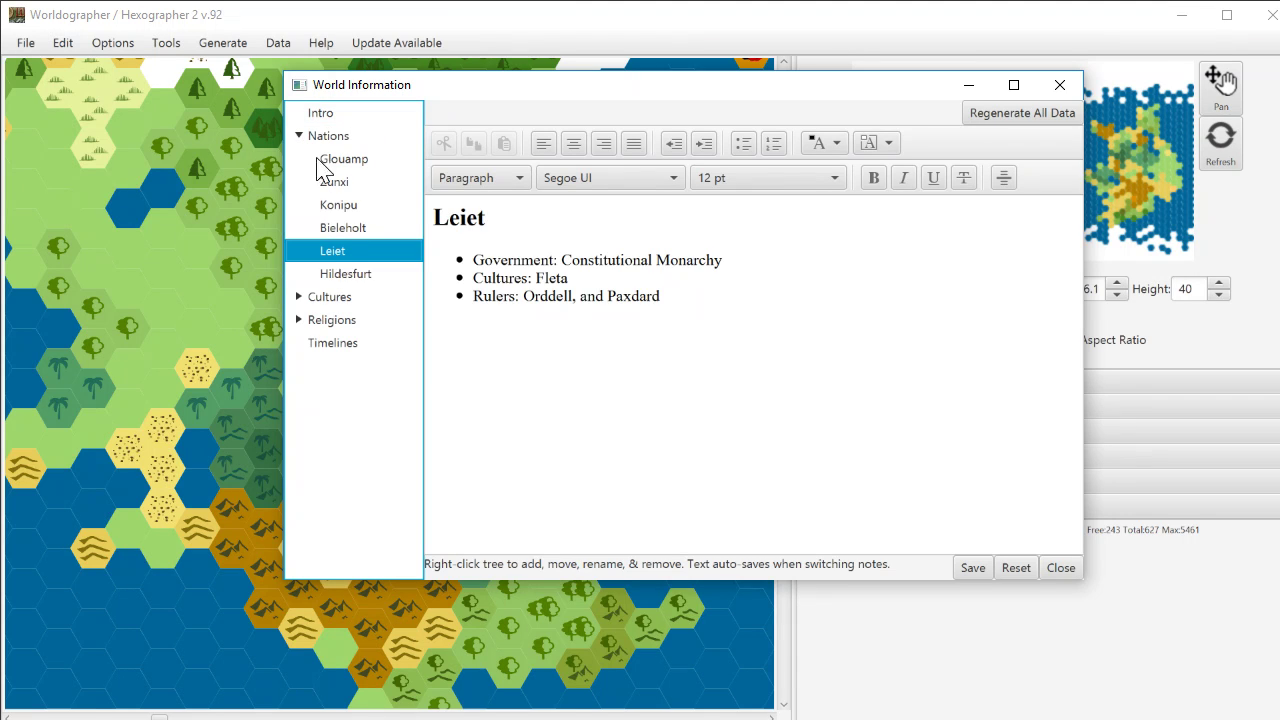
left_click(339, 206)
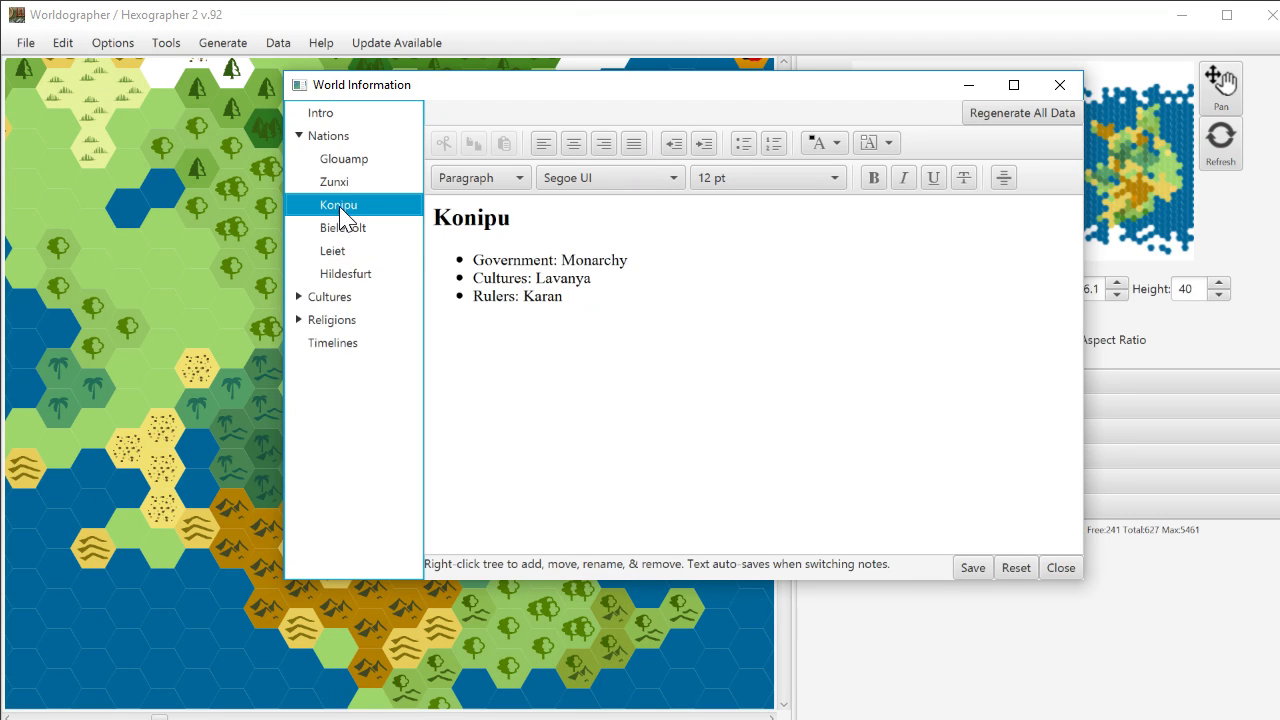
left_click(336, 183)
View the Lavanya culture's notes, then the Shunshan religion's notes.
left_click(297, 298)
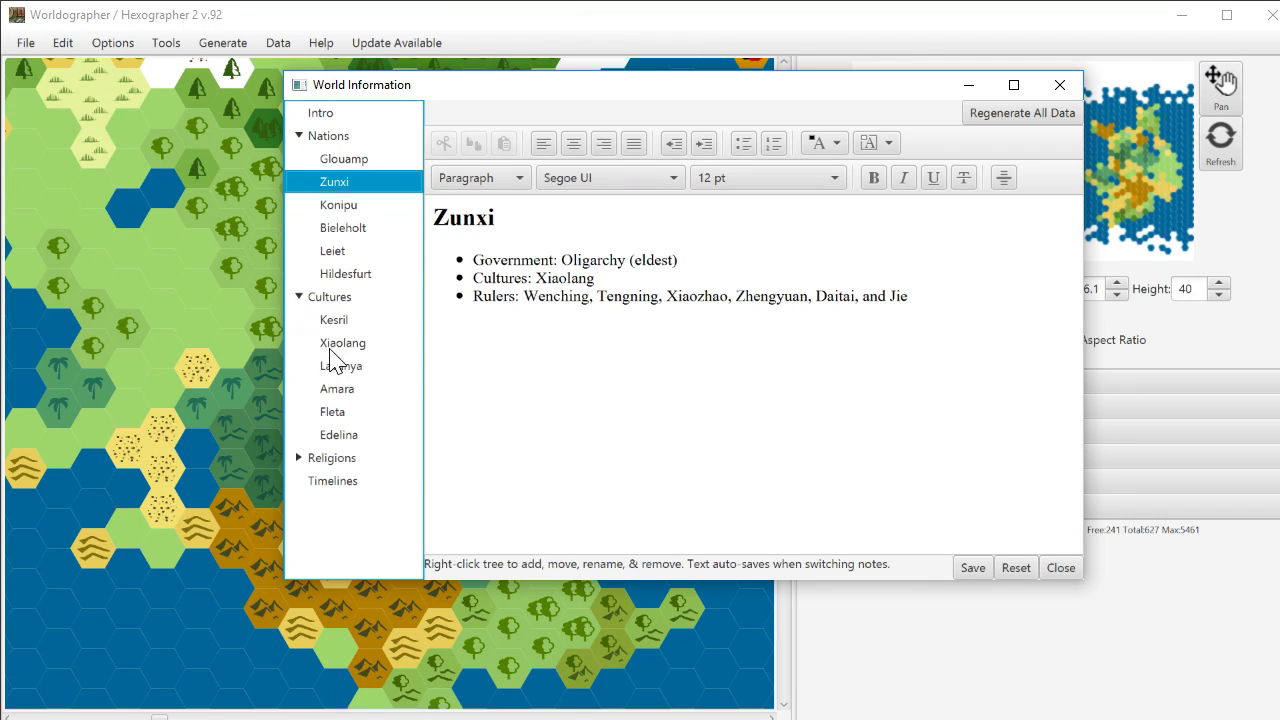
left_click(352, 370)
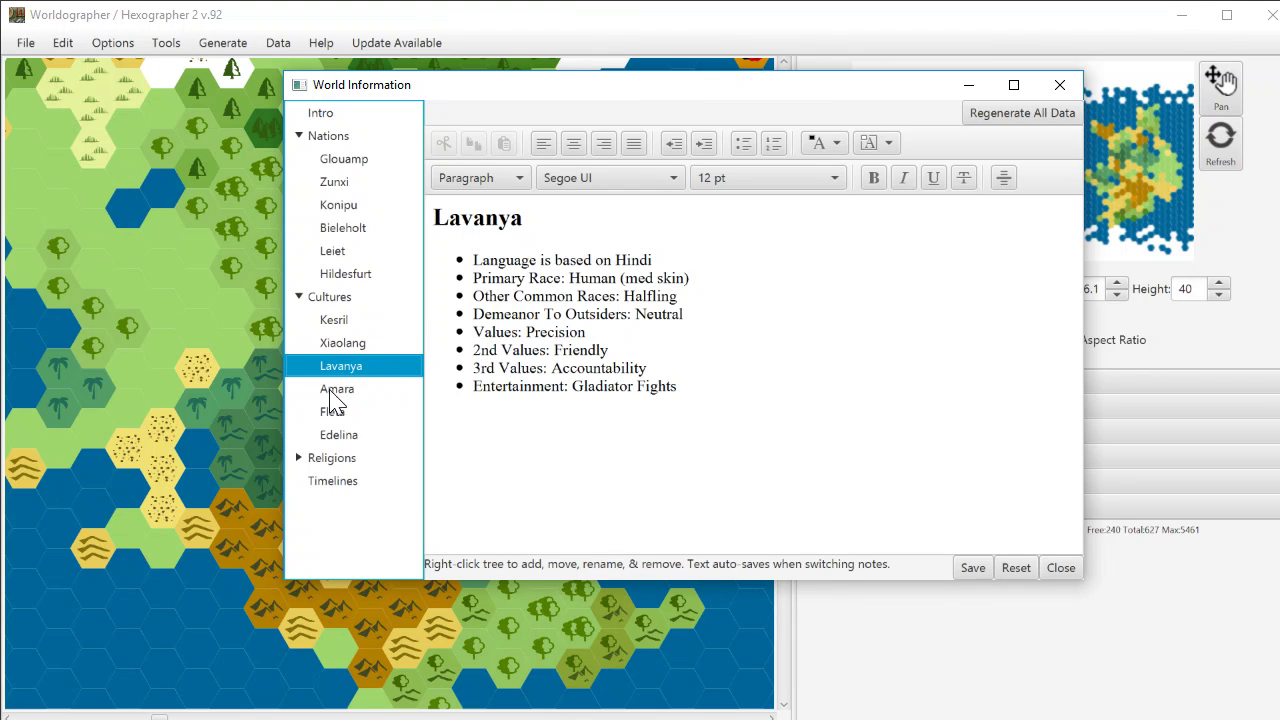
left_click(302, 458)
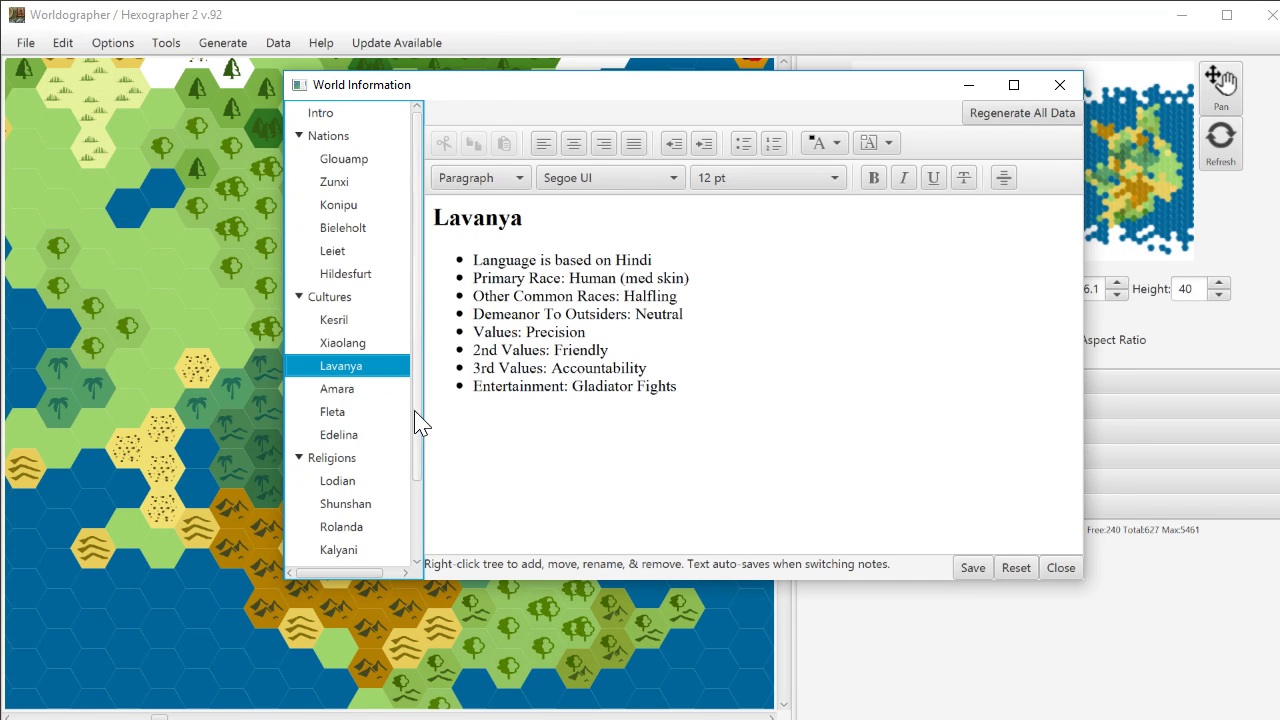
left_click_drag(414, 443, 431, 420)
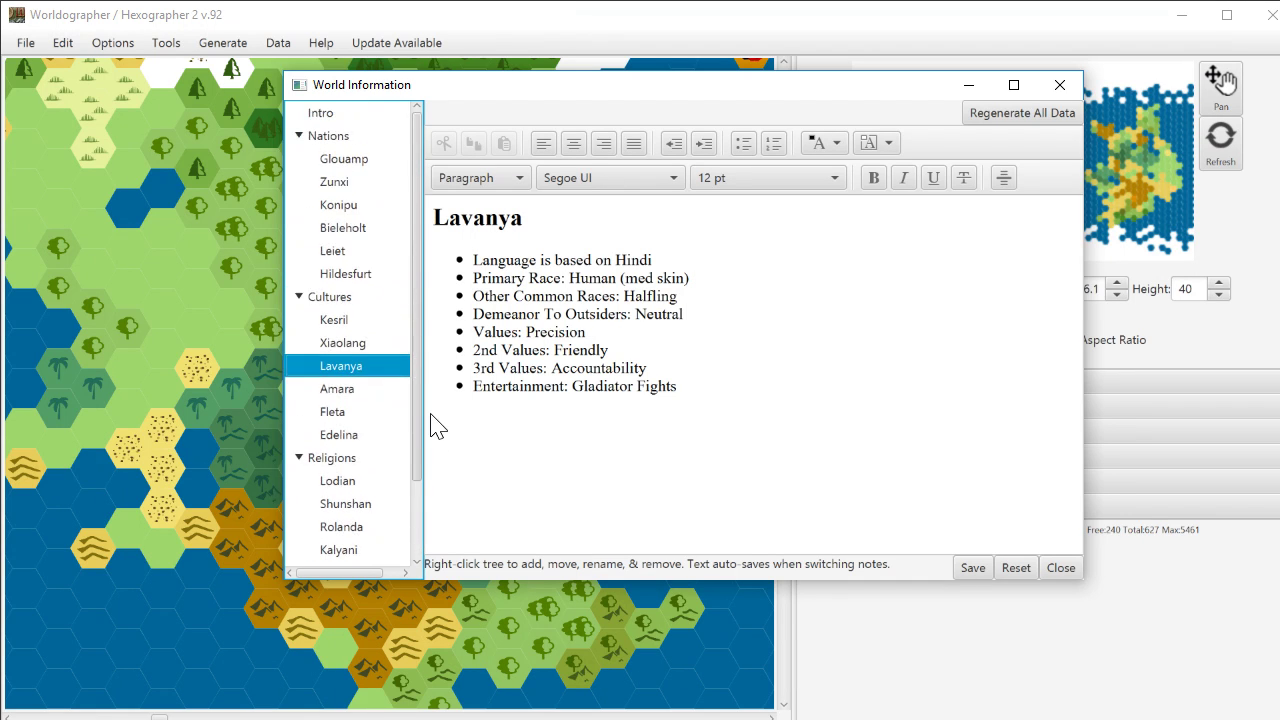
left_click(355, 504)
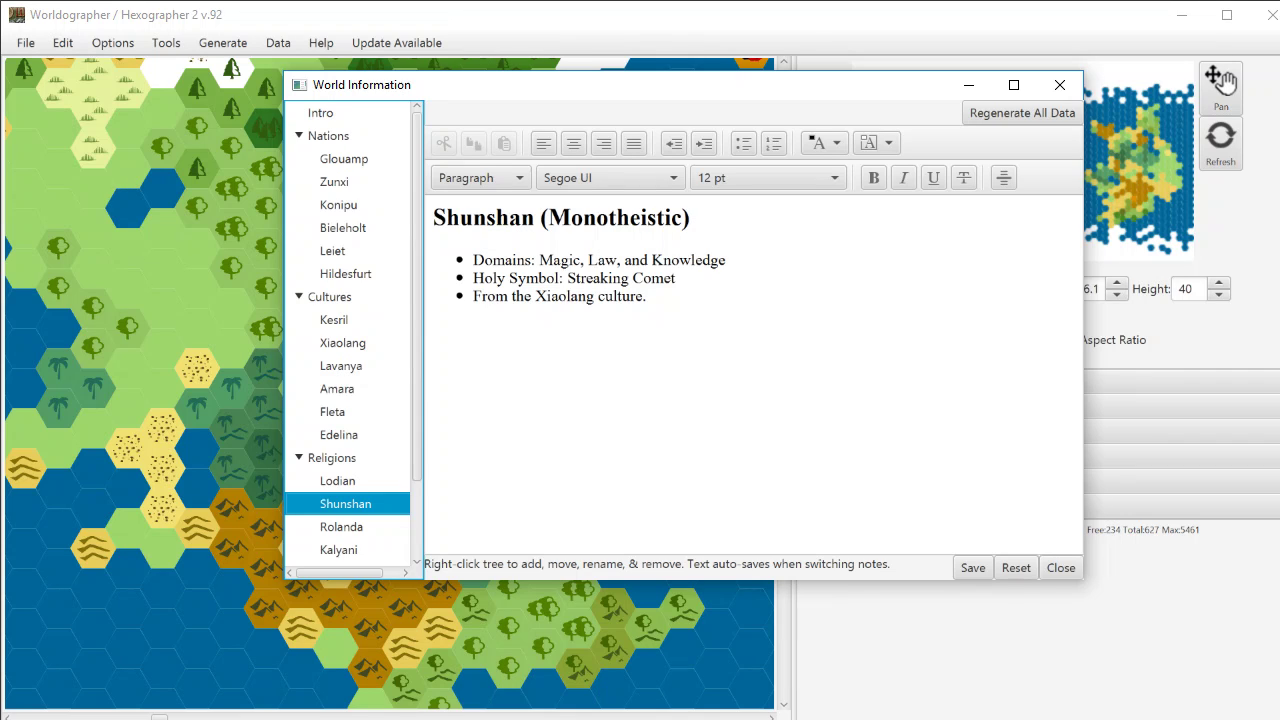
Rename the Konipu nation by appending 'xyz', making it Konipuxyz.
right_click(344, 205)
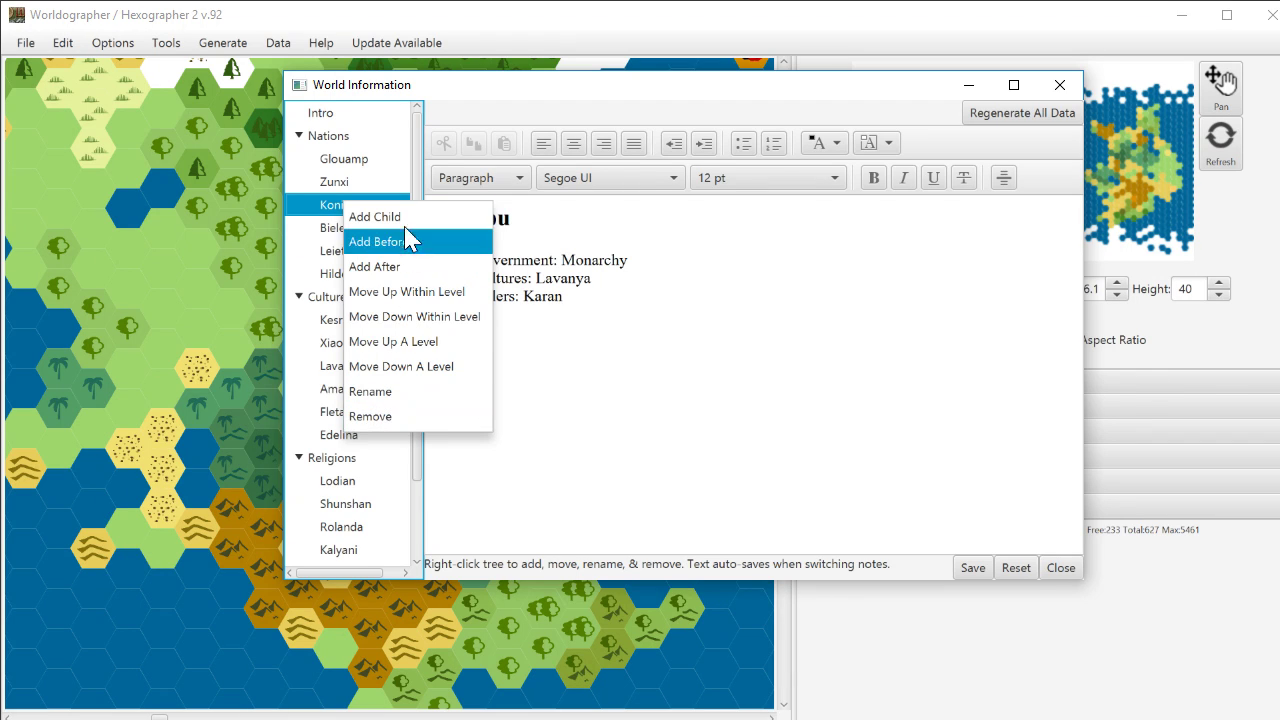
left_click(333, 204)
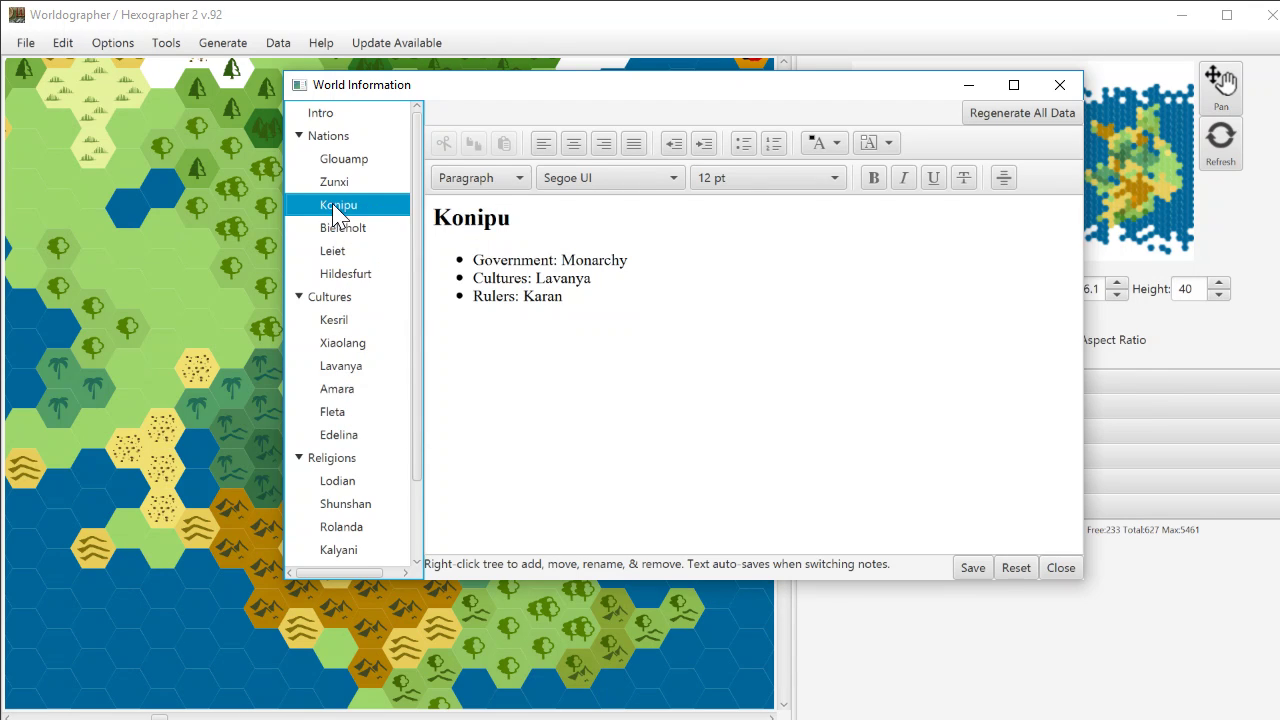
right_click(341, 217)
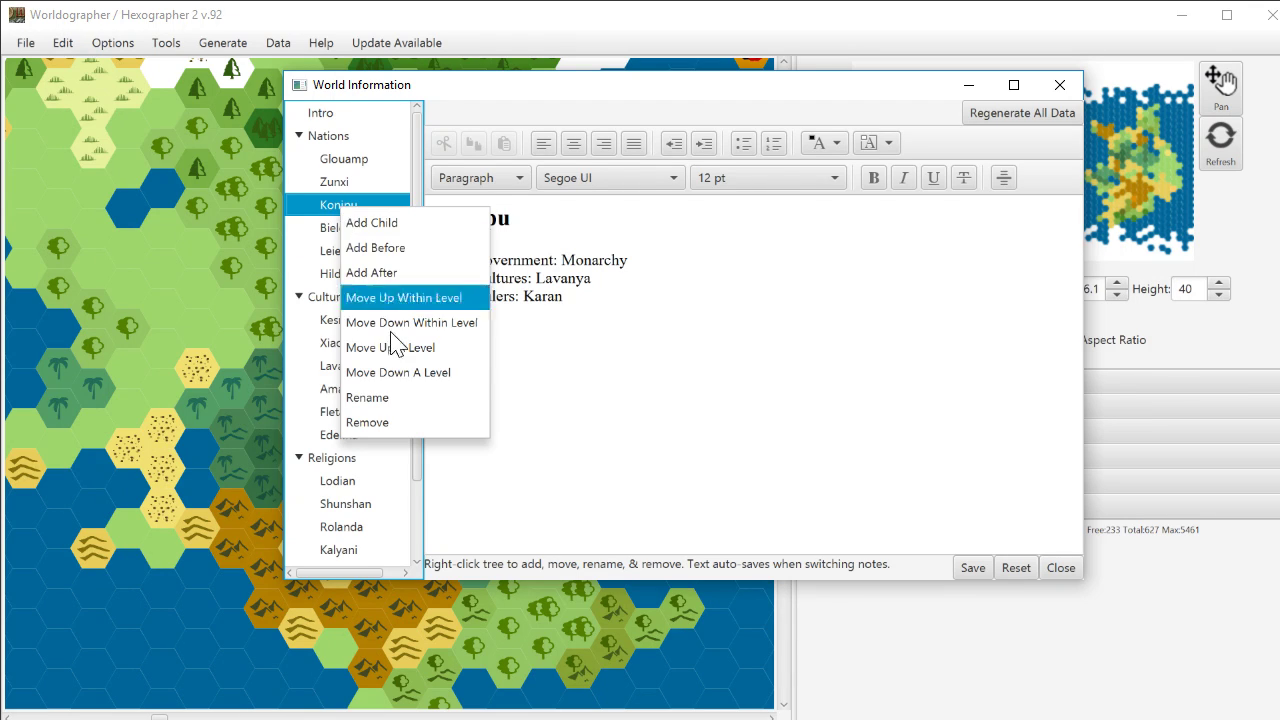
left_click(414, 397)
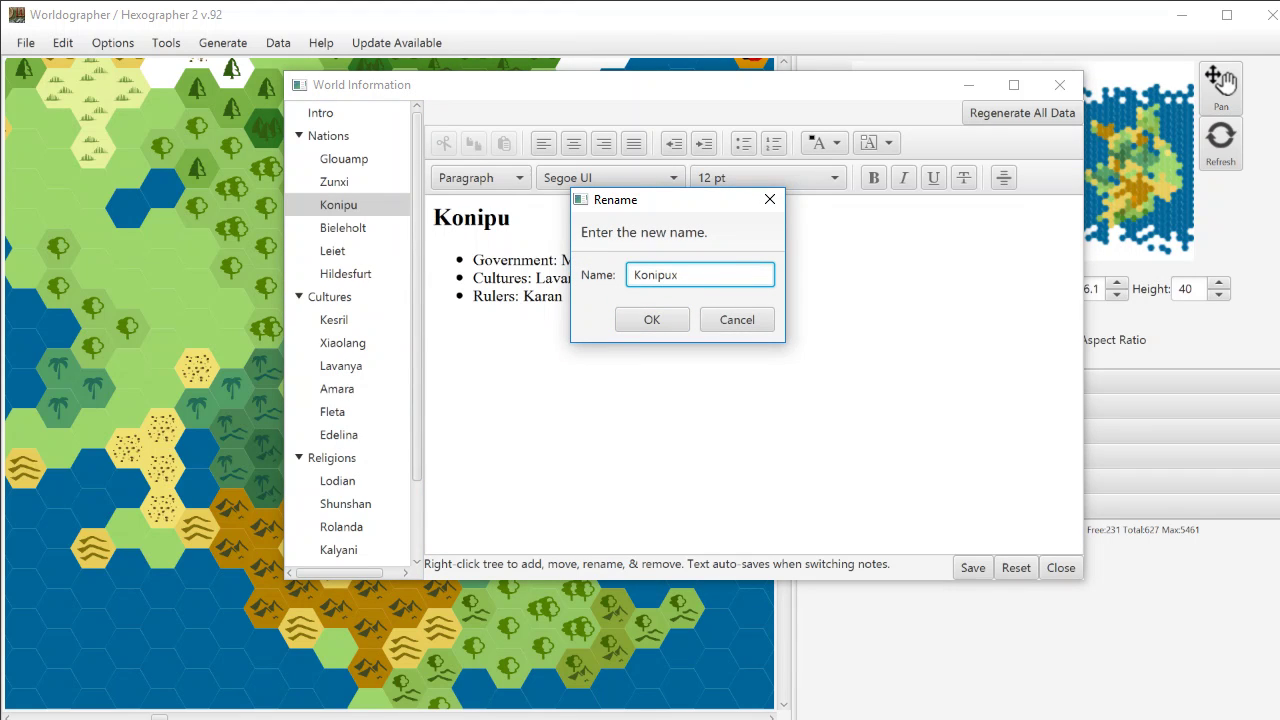
type("xyz")
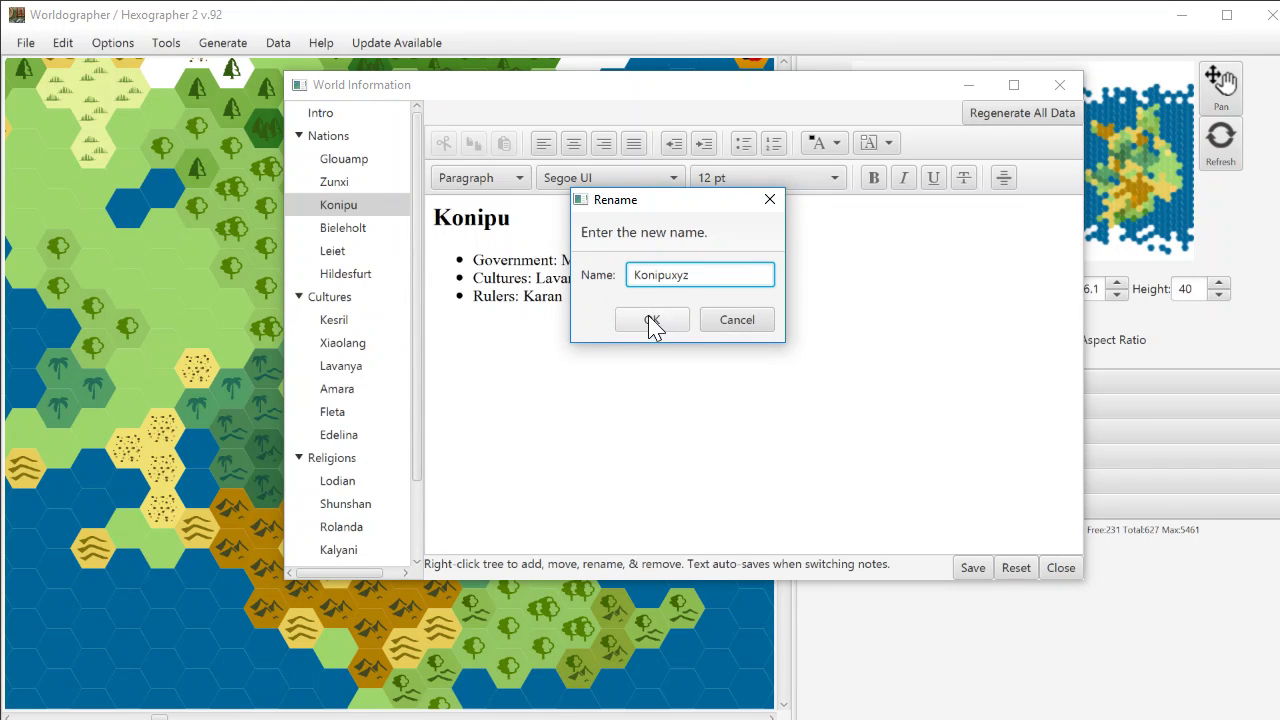
left_click(651, 322)
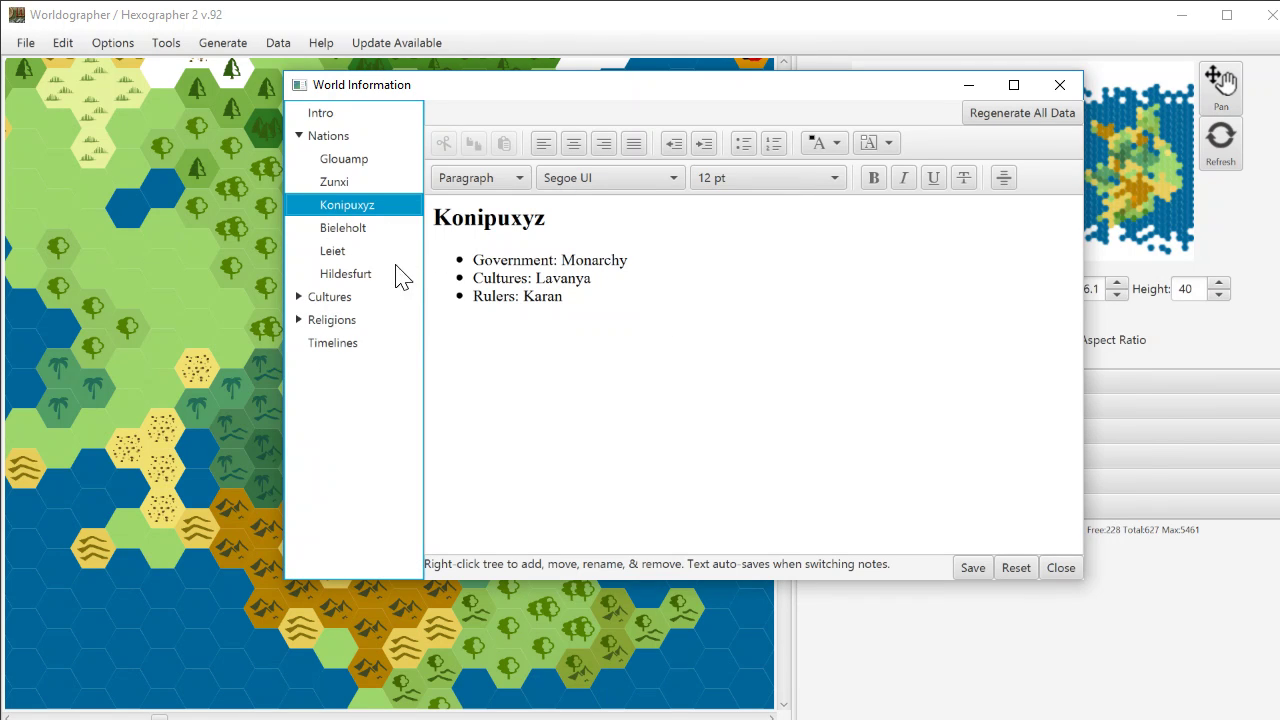
View the Leiet and Glouamp nation notes, then bring up Hildesfurt's editing options.
left_click(337, 251)
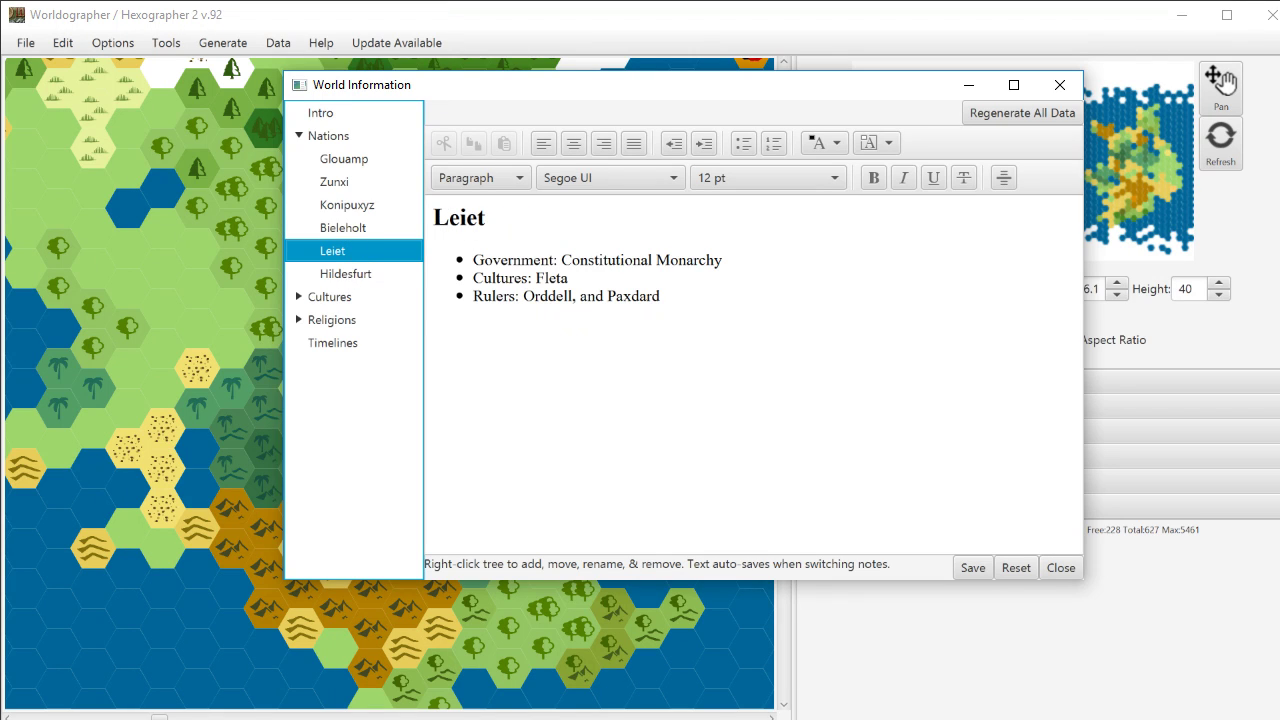
left_click(336, 163)
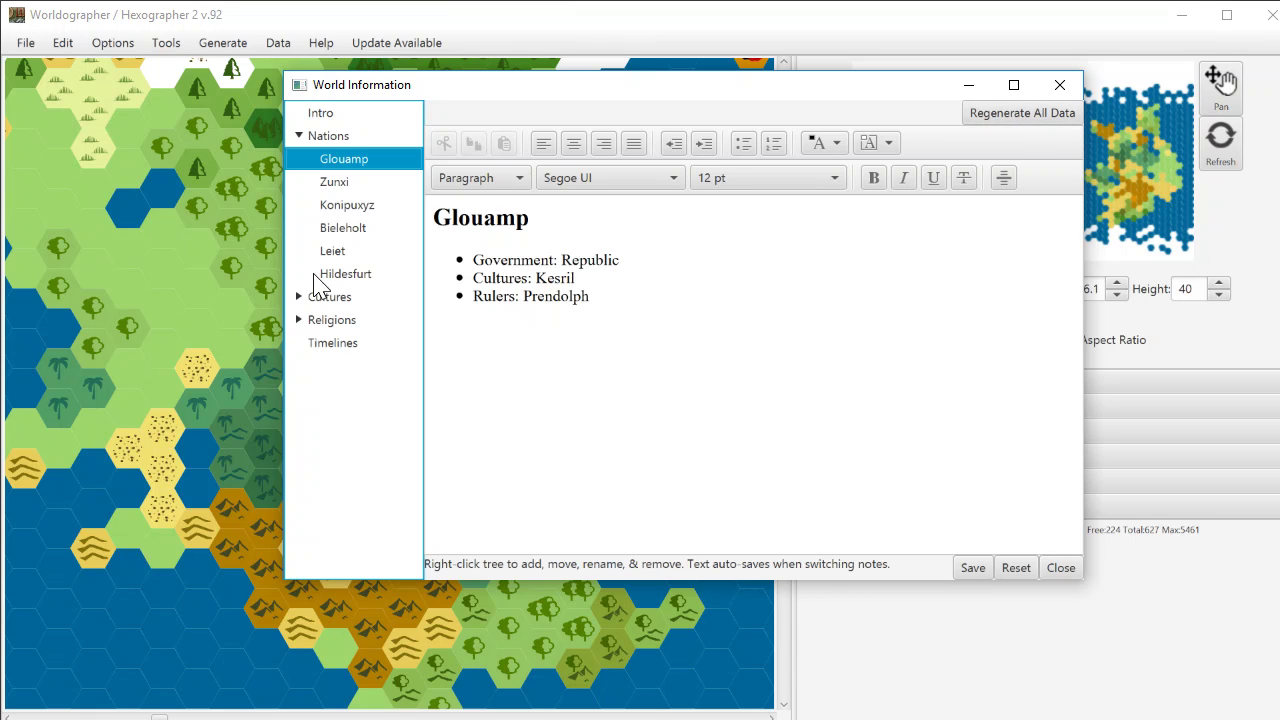
right_click(344, 276)
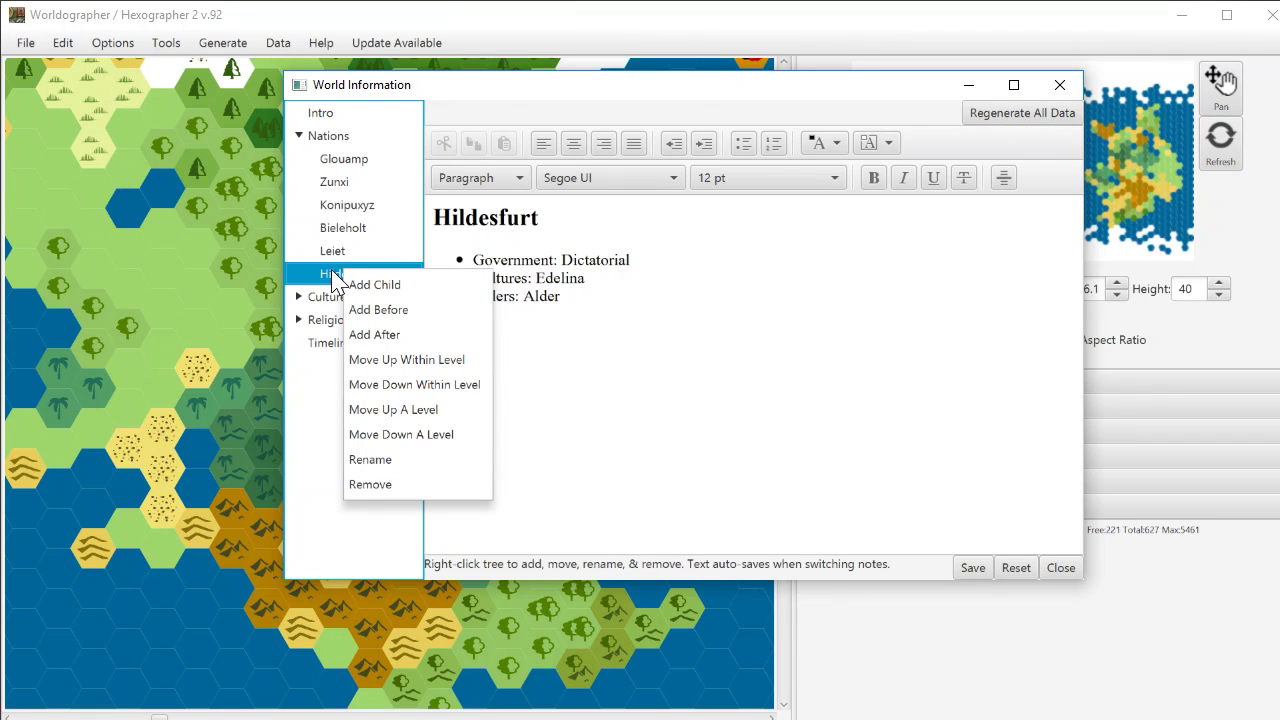
Add the nation Margen under Nations with the Amara culture, then expand the Cultures list.
right_click(334, 140)
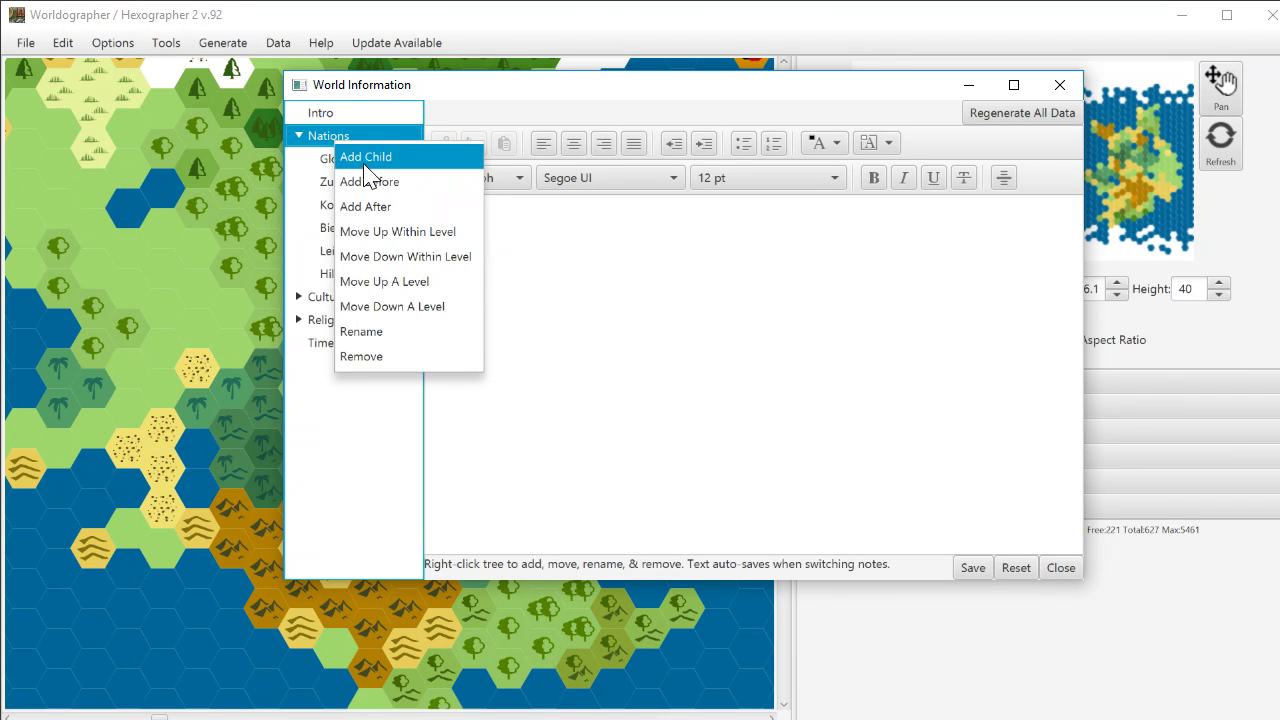
left_click(362, 160)
left_click(678, 276)
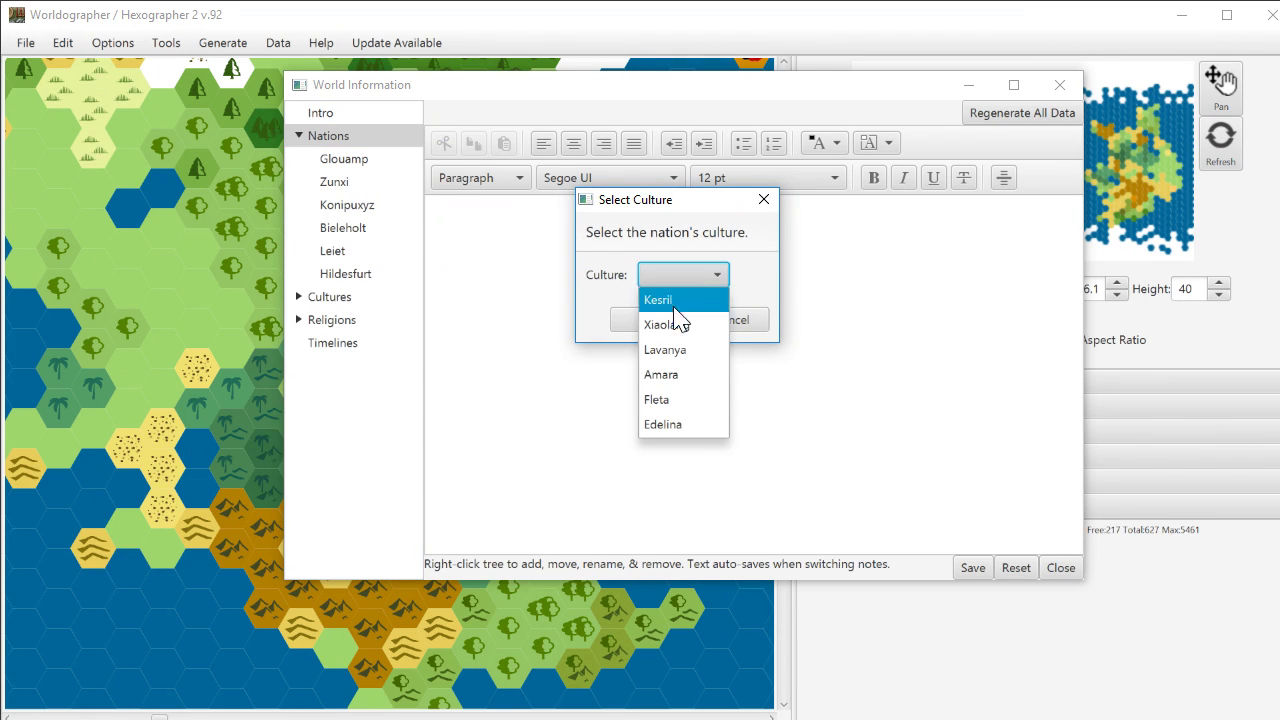
left_click(678, 376)
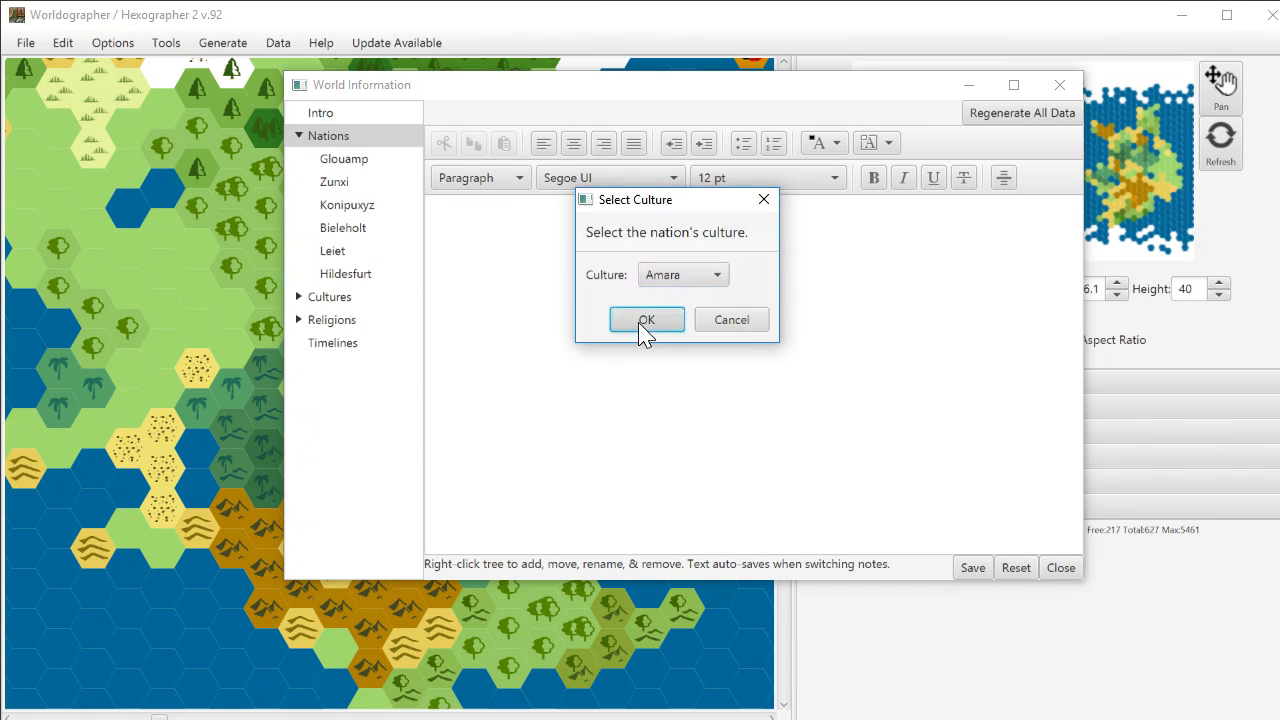
left_click(646, 322)
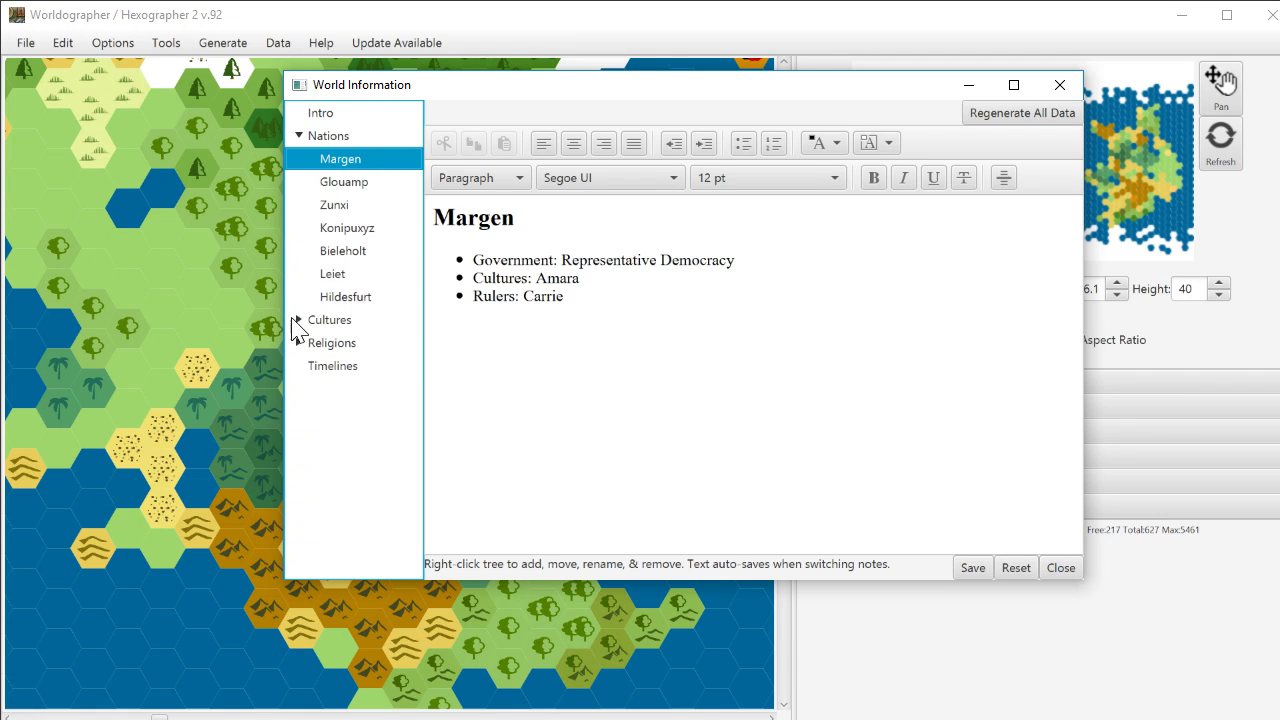
left_click(298, 321)
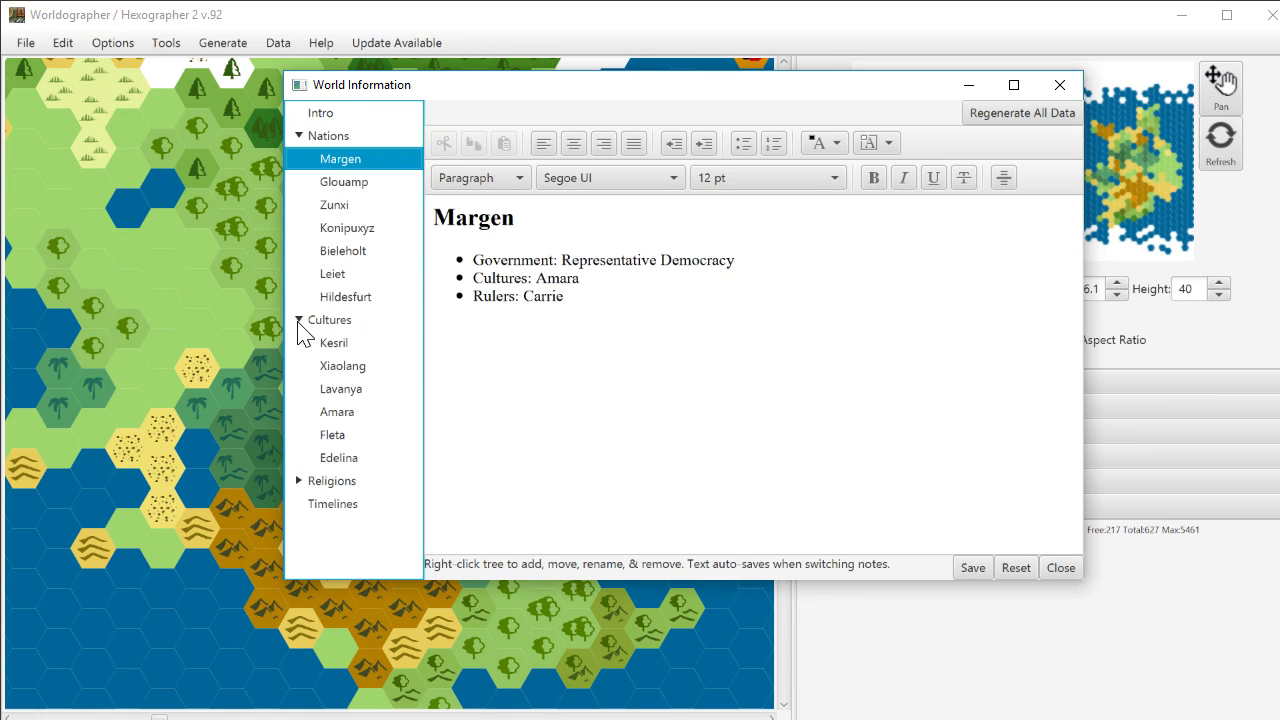
Use Add Before on Kesril to create Ulmer, a culture based on the German language.
left_click(335, 322)
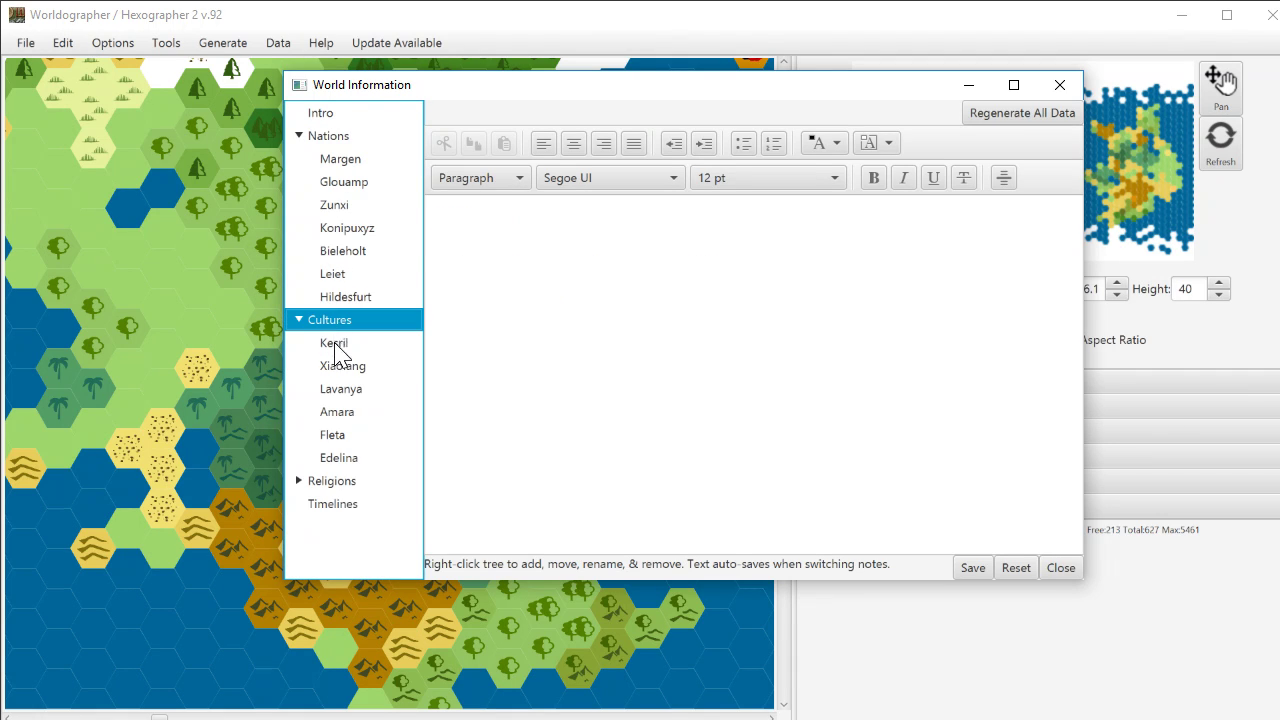
left_click(338, 345)
right_click(347, 351)
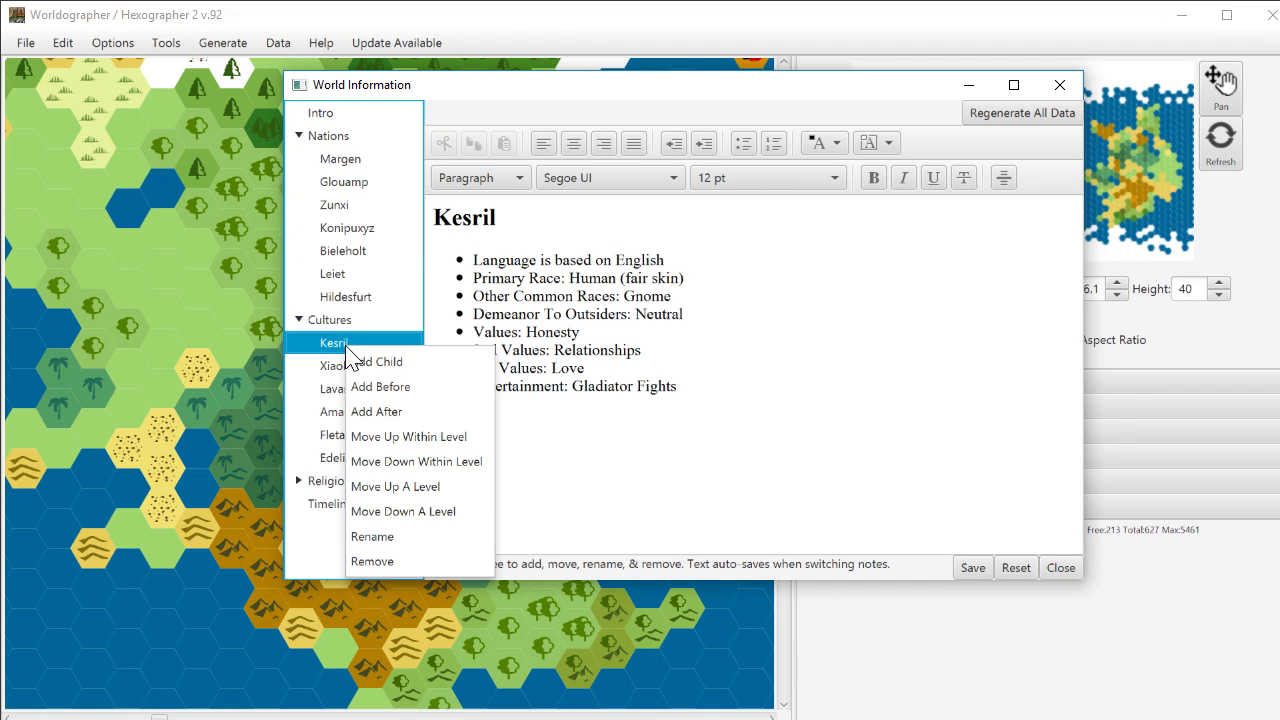
left_click(382, 388)
left_click(680, 276)
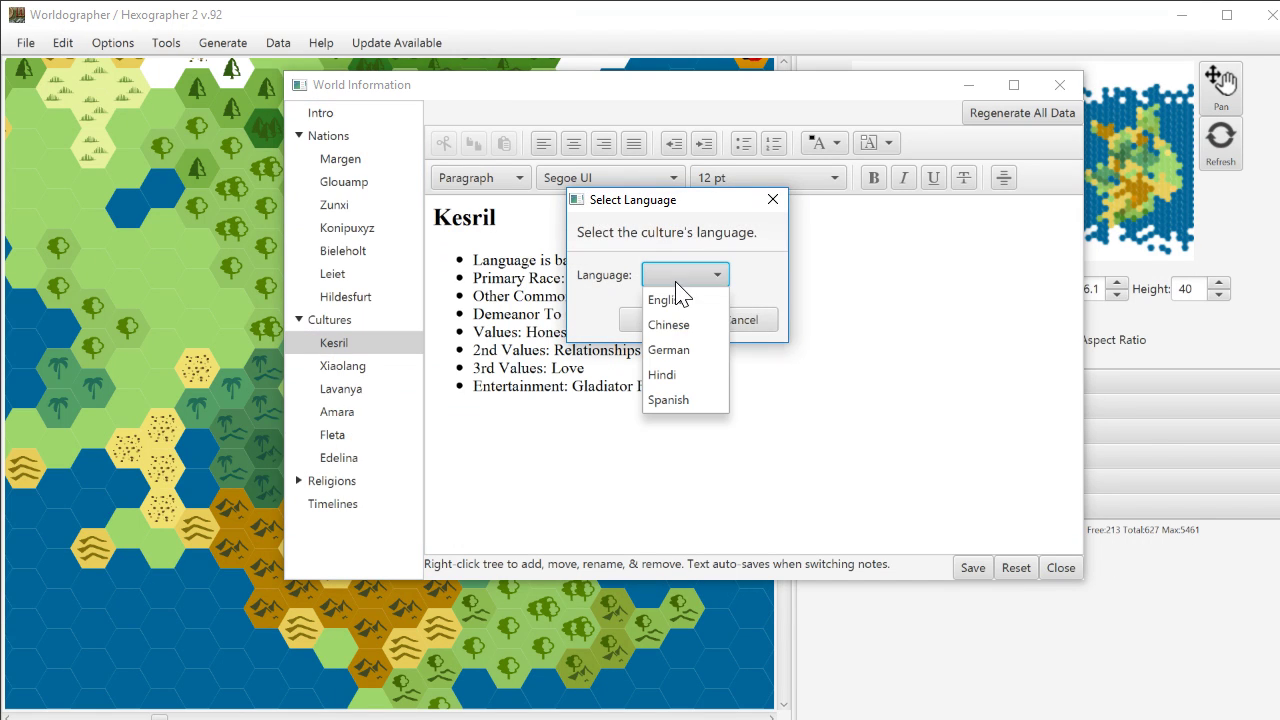
left_click(676, 352)
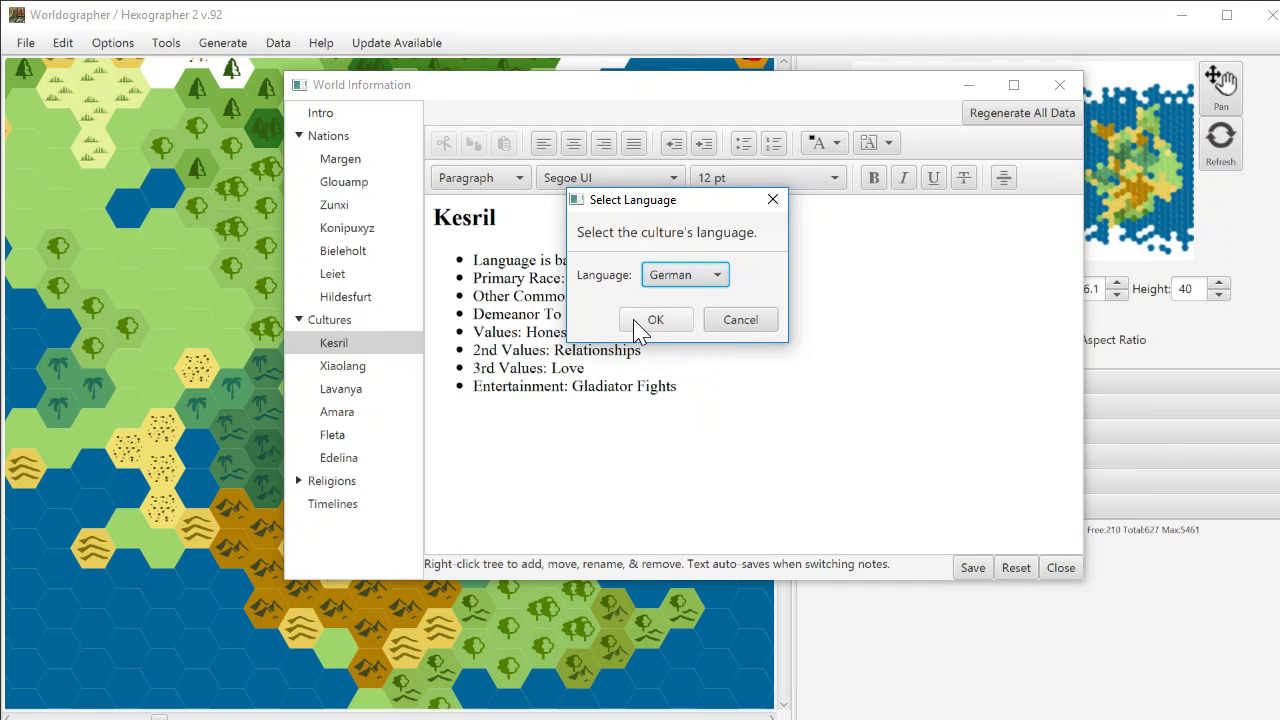
left_click(652, 322)
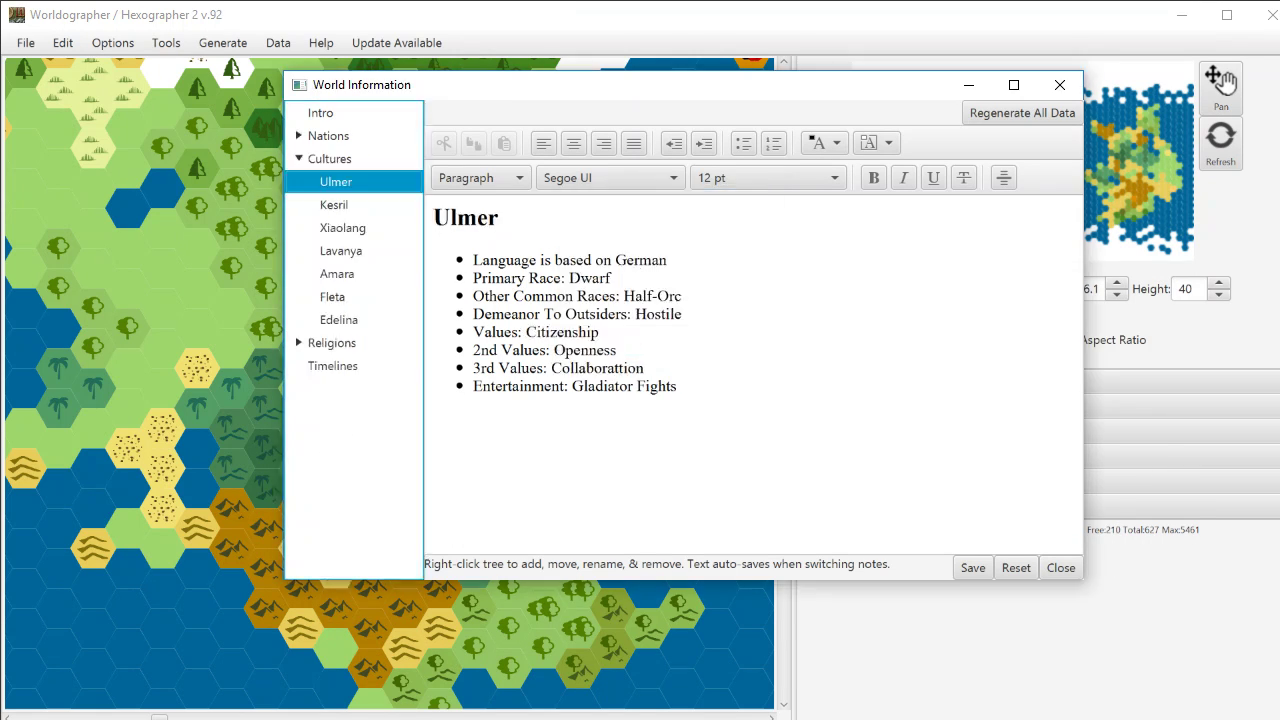
left_click(322, 345)
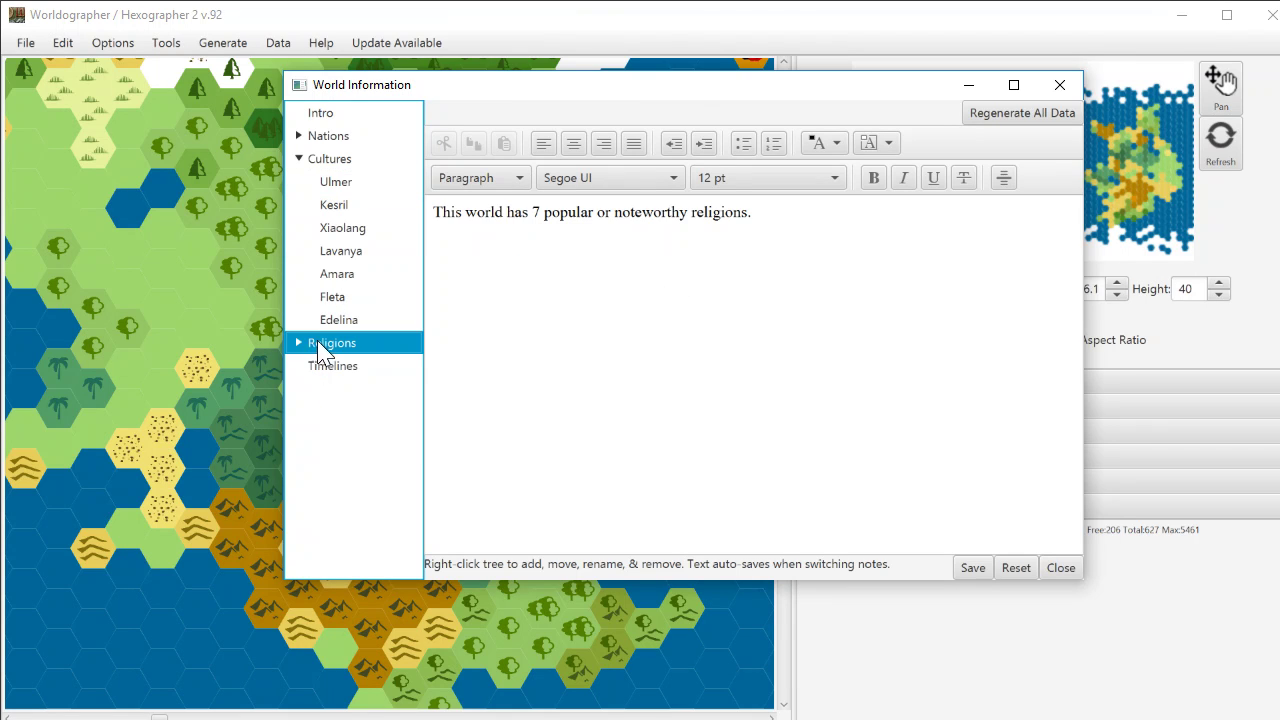
right_click(328, 321)
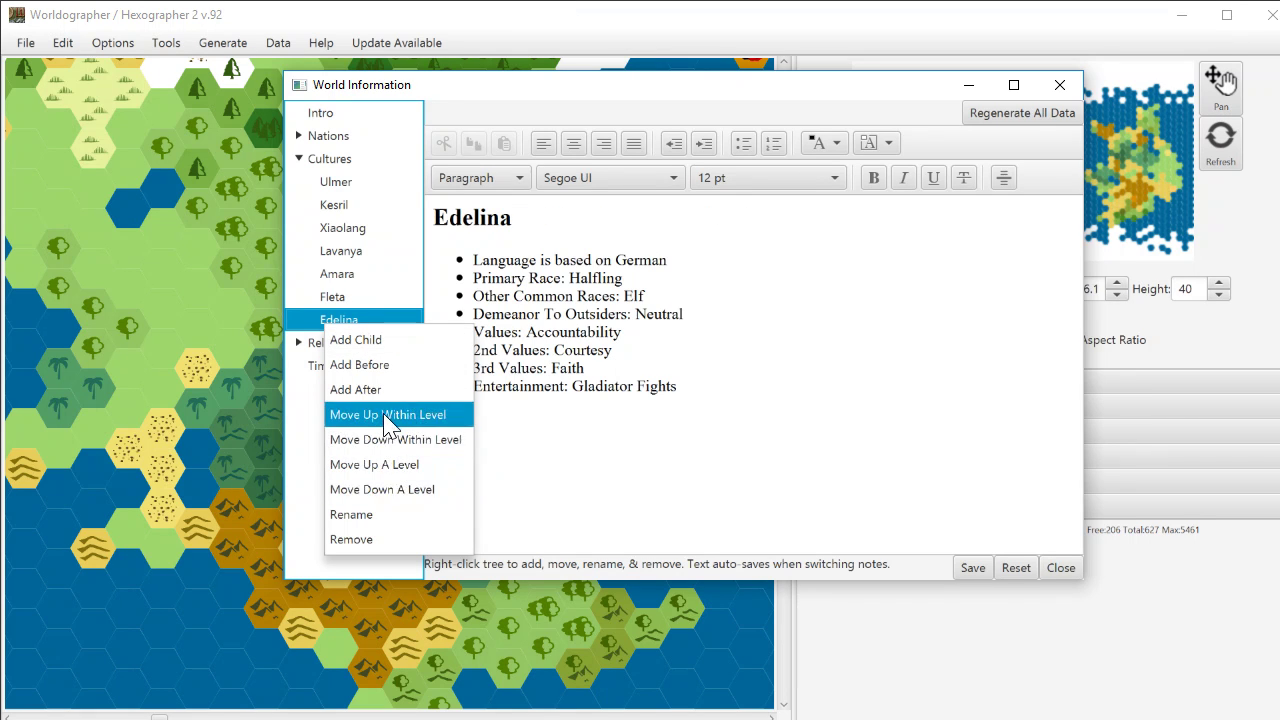
left_click(384, 414)
right_click(336, 302)
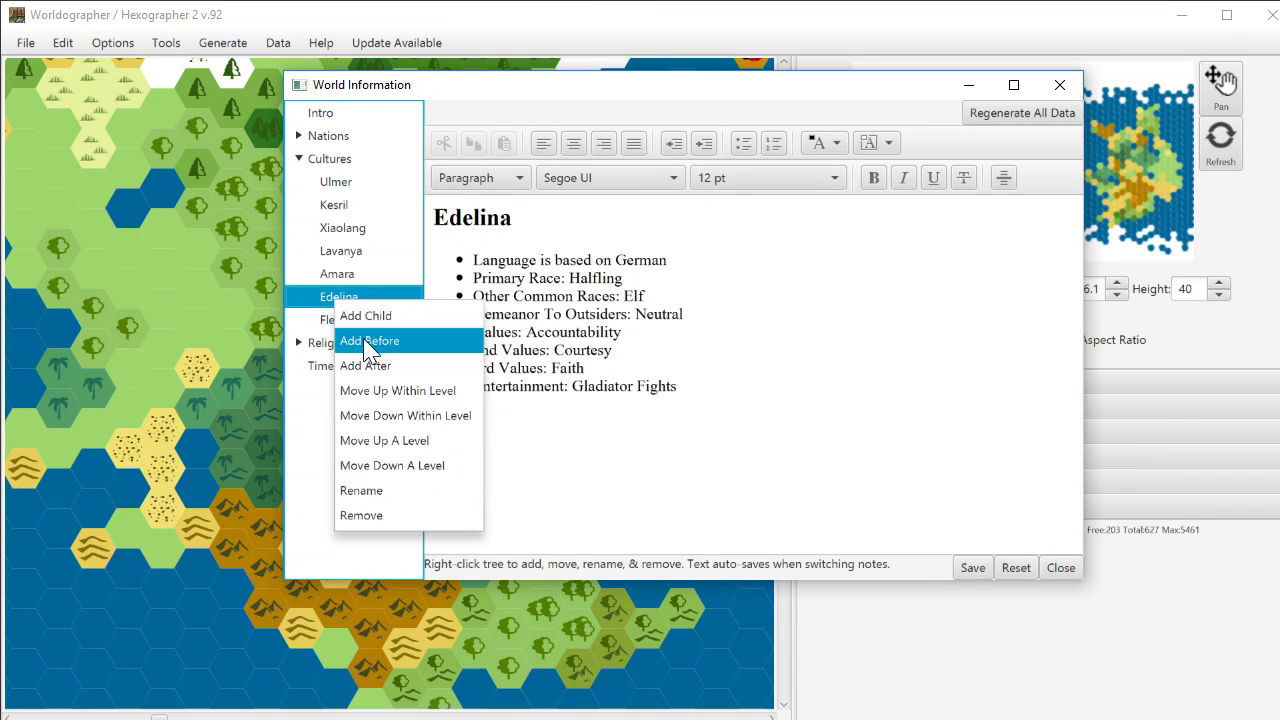
left_click(374, 415)
right_click(340, 322)
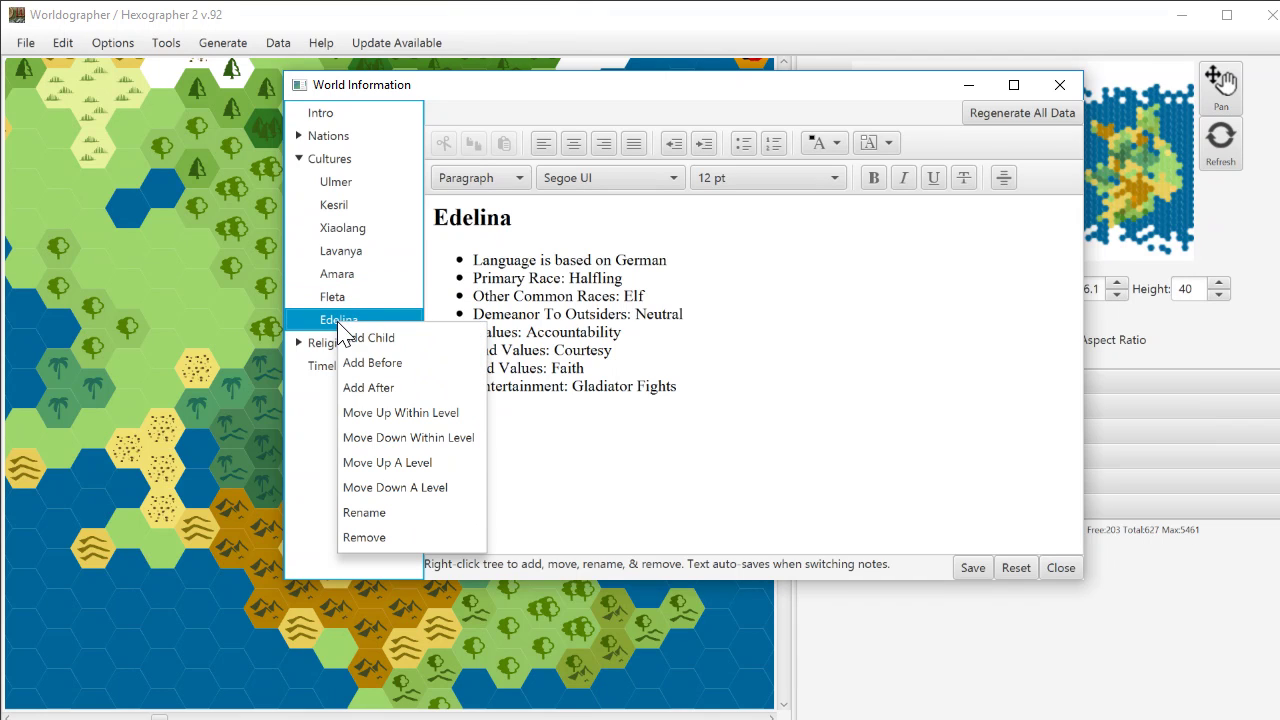
left_click(392, 463)
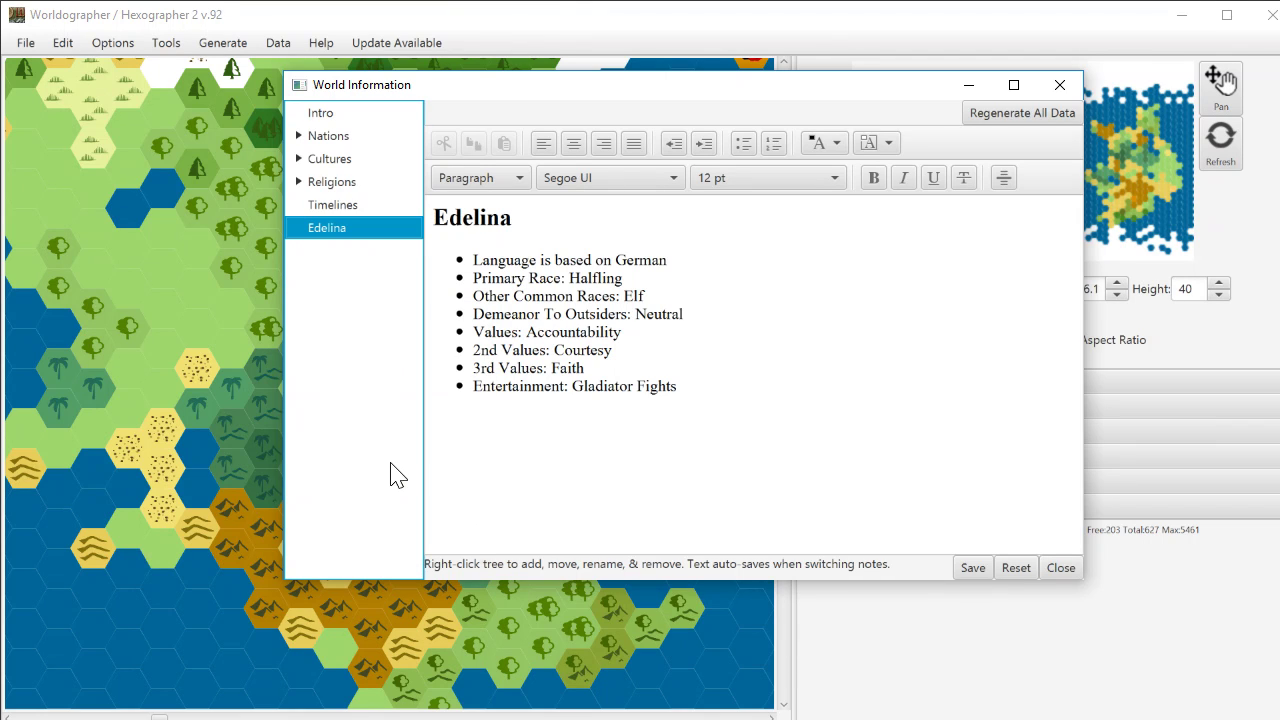
right_click(311, 233)
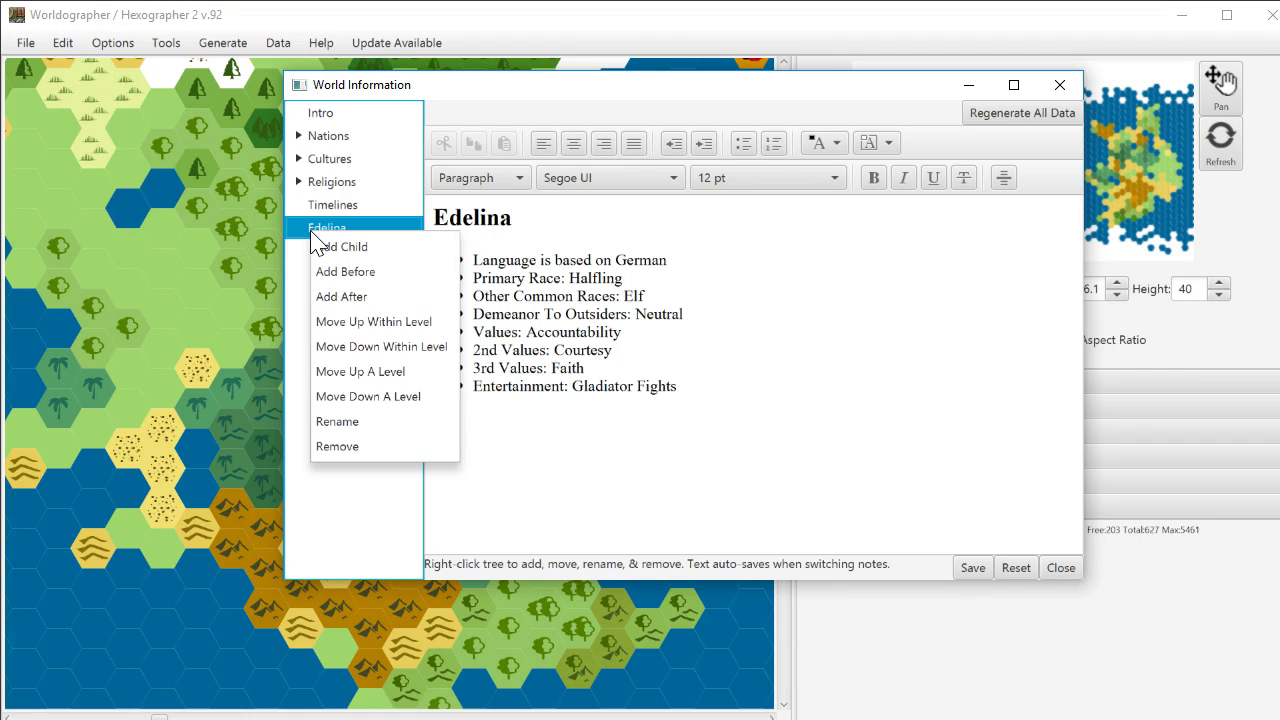
left_click(378, 397)
left_click(690, 275)
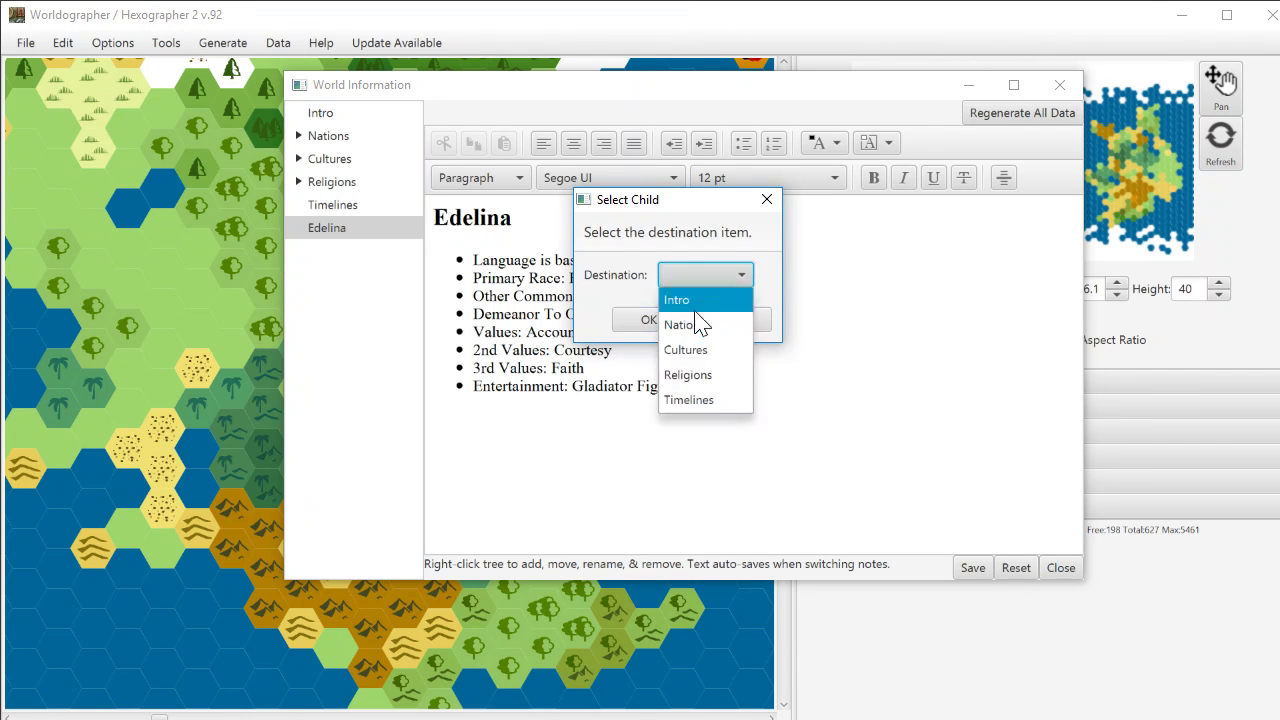
left_click(690, 349)
left_click(651, 320)
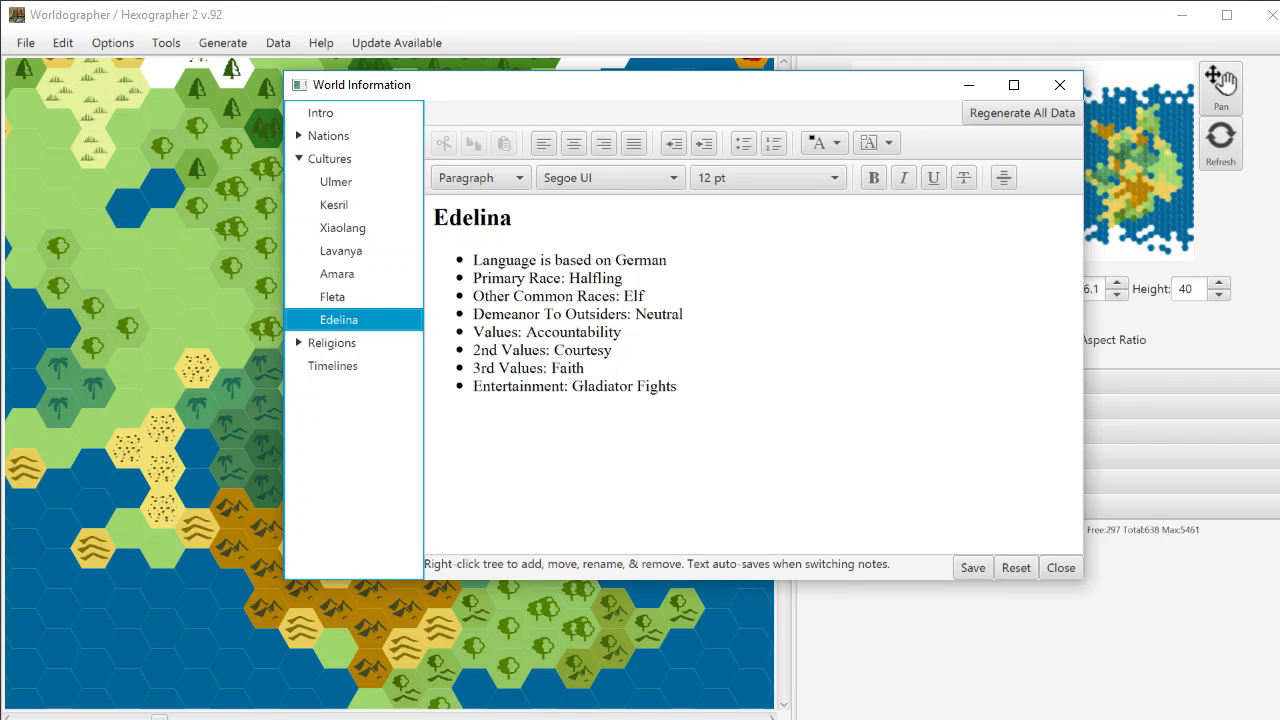
Close World Information and run Generate Nations/Empires with 7 nations.
left_click(1064, 87)
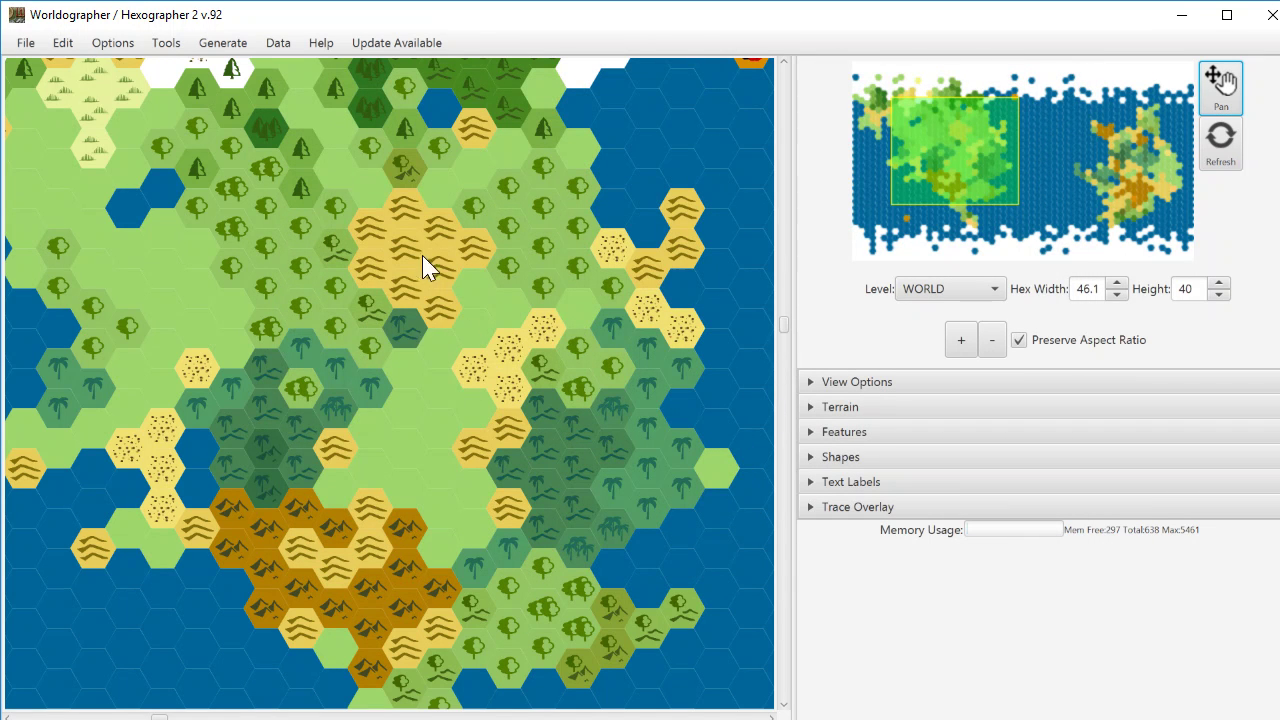
left_click(236, 45)
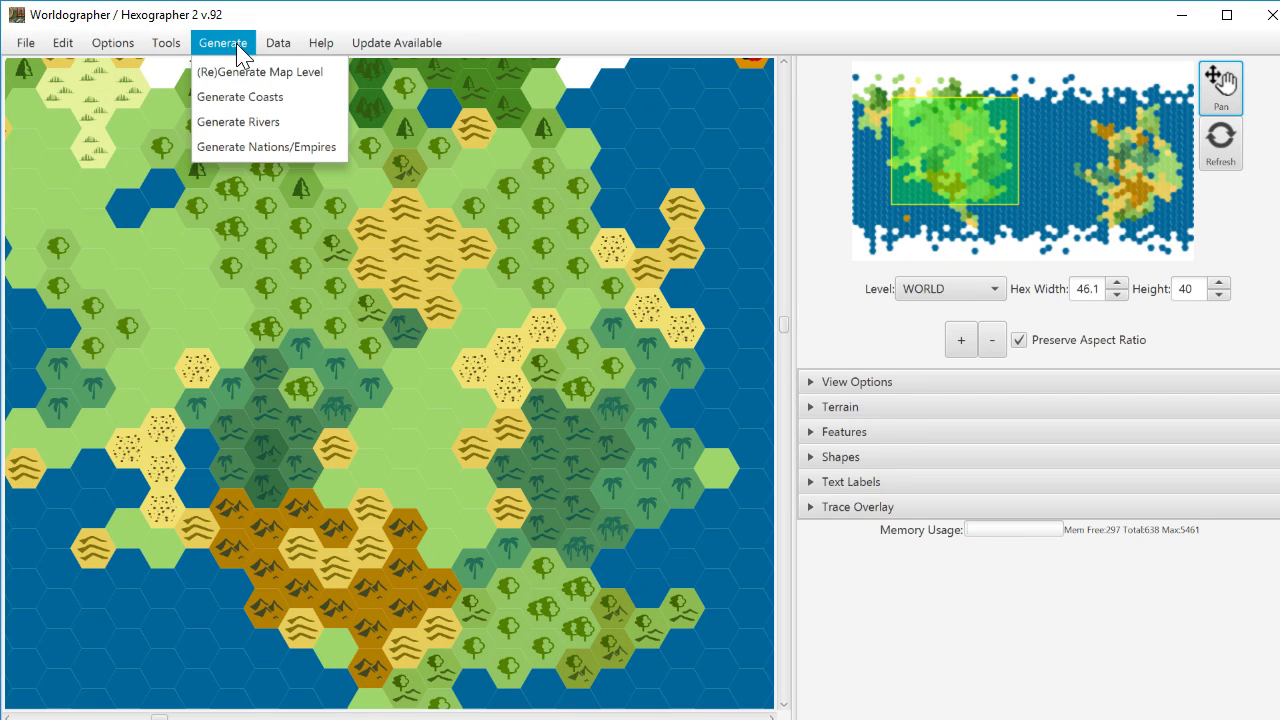
left_click(246, 149)
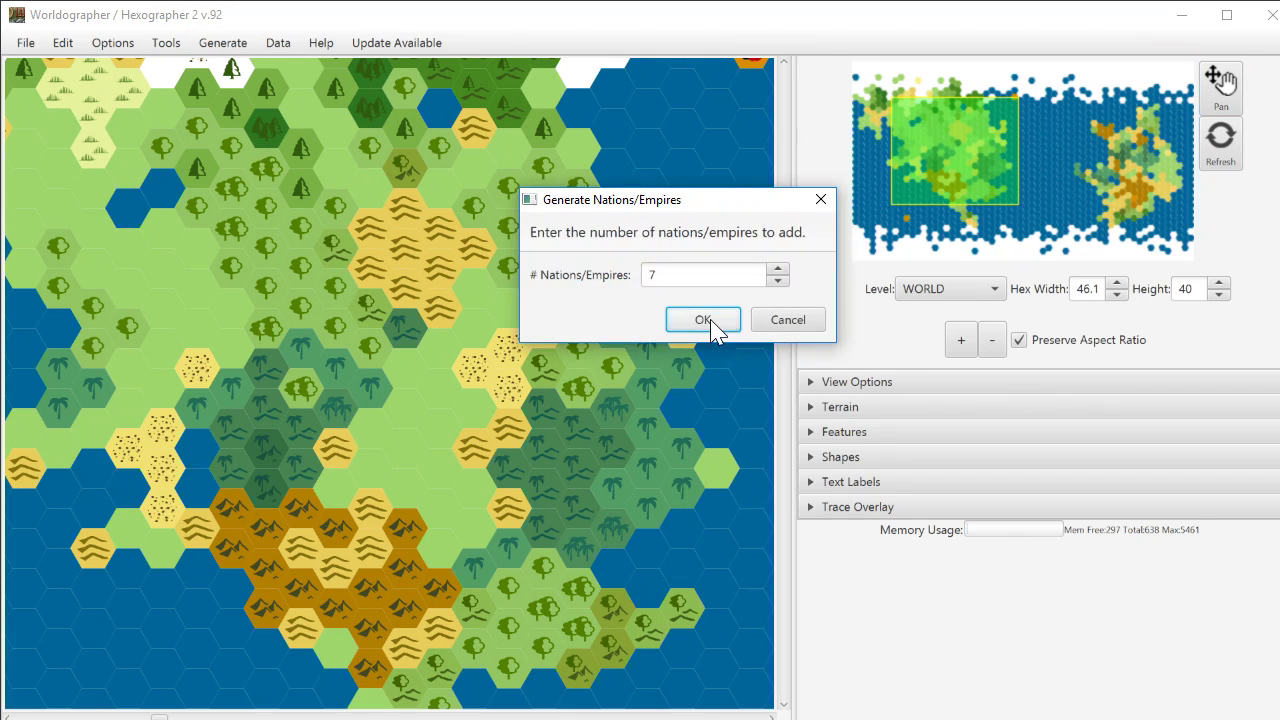
left_click(704, 320)
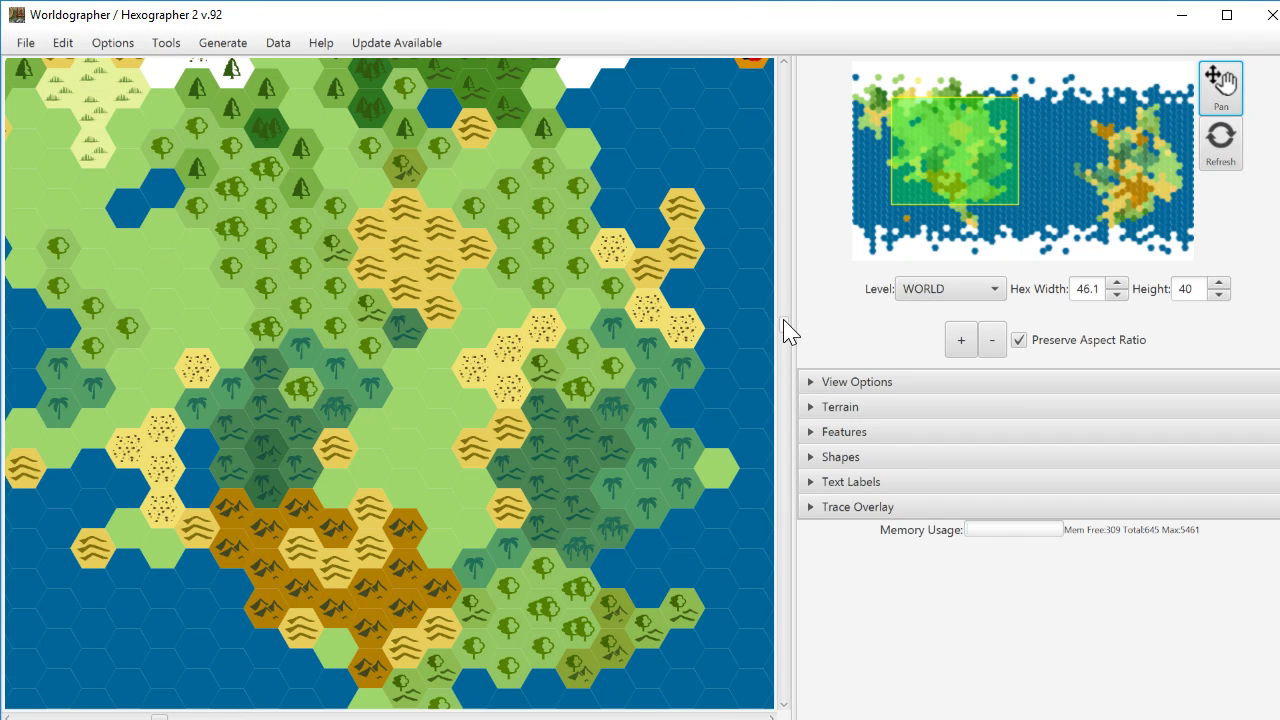
Pan to the map's north-western edge and generate the Margen nation on a hex there.
left_click_drag(783, 318, 694, 151)
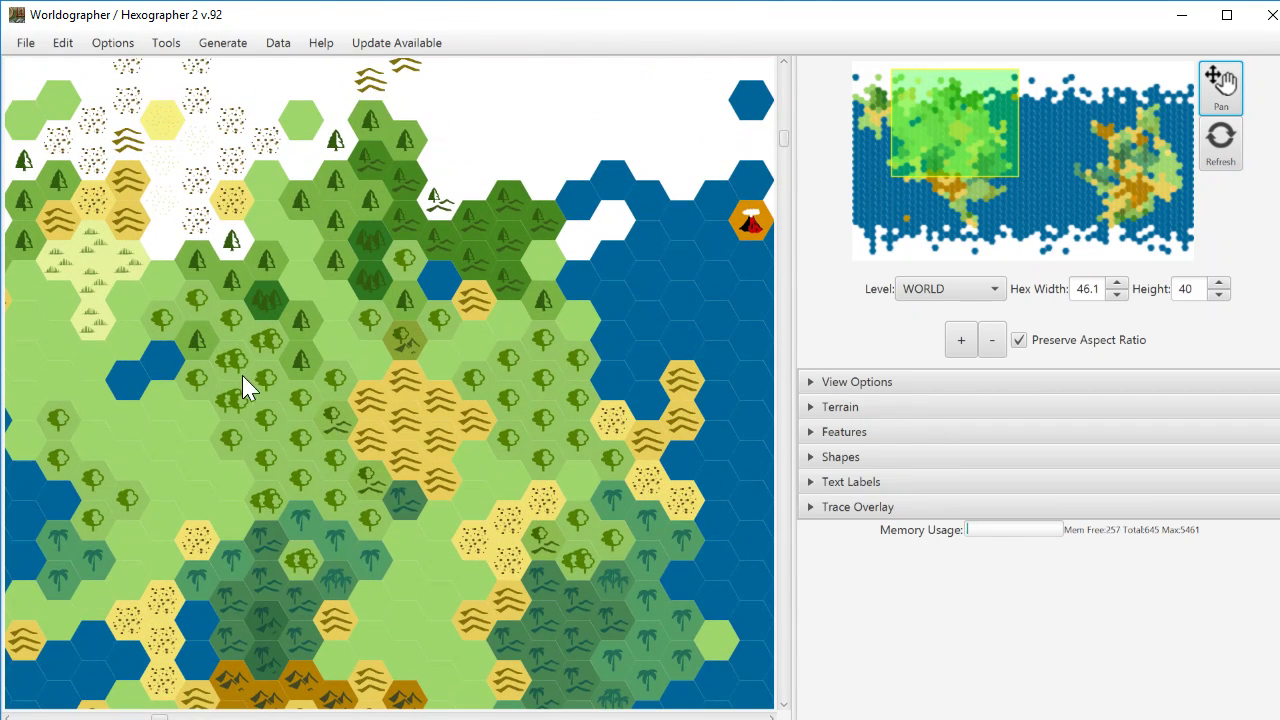
left_click_drag(946, 95, 855, 83)
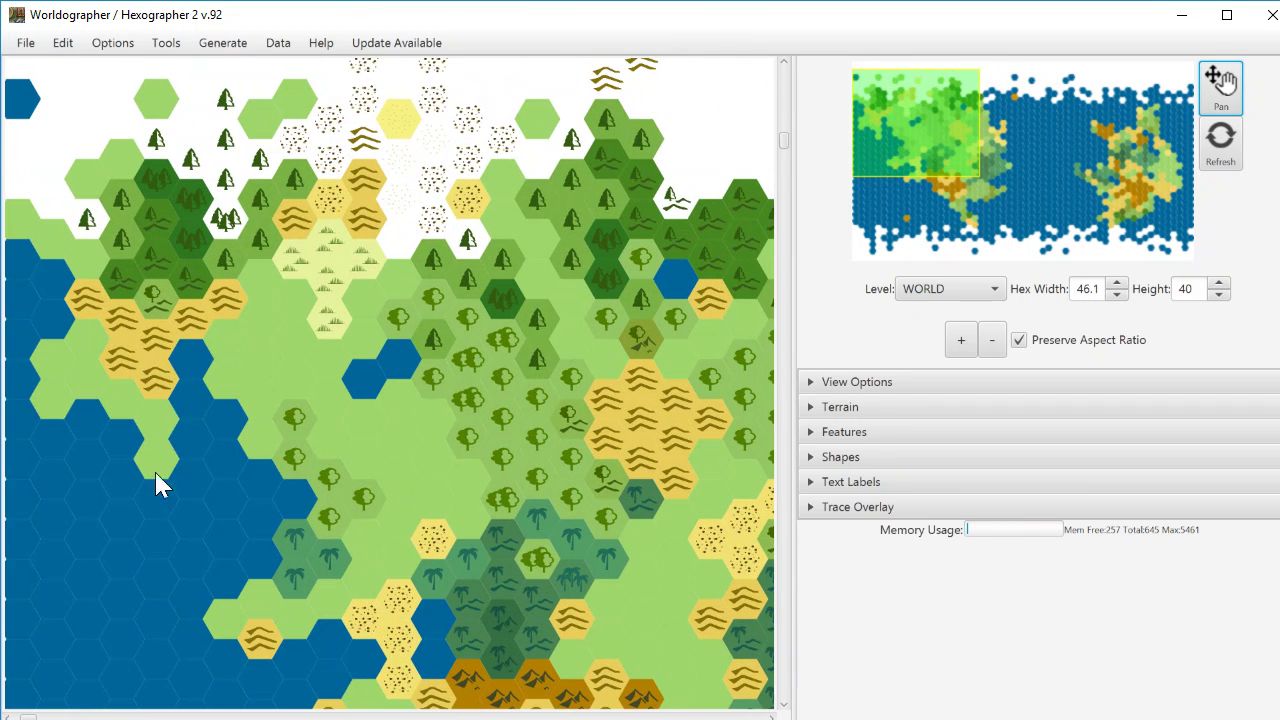
right_click(224, 259)
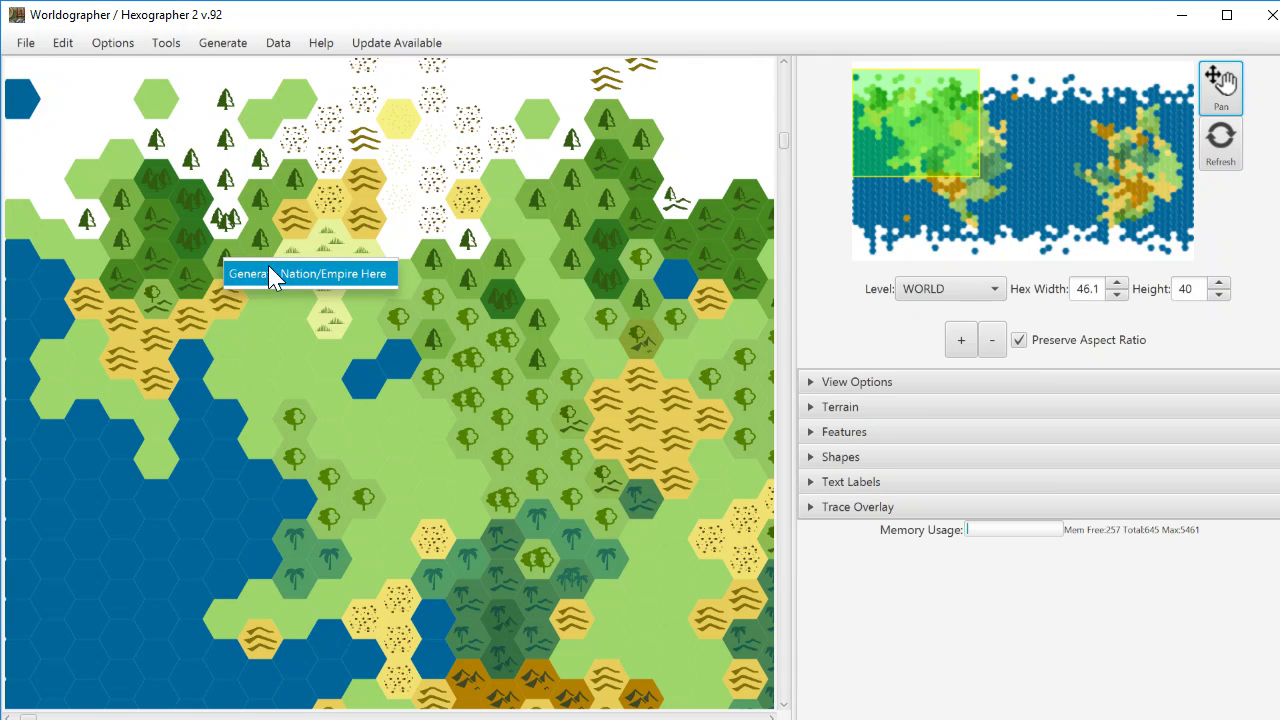
left_click(272, 275)
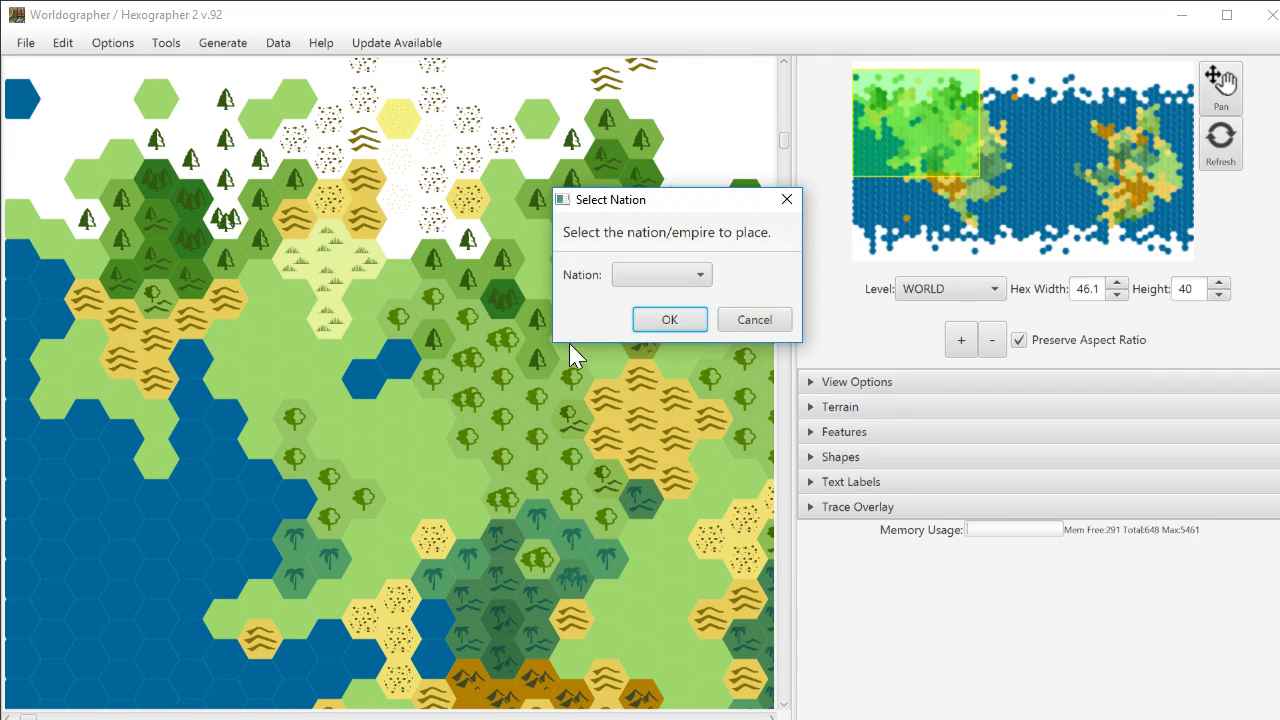
left_click(655, 286)
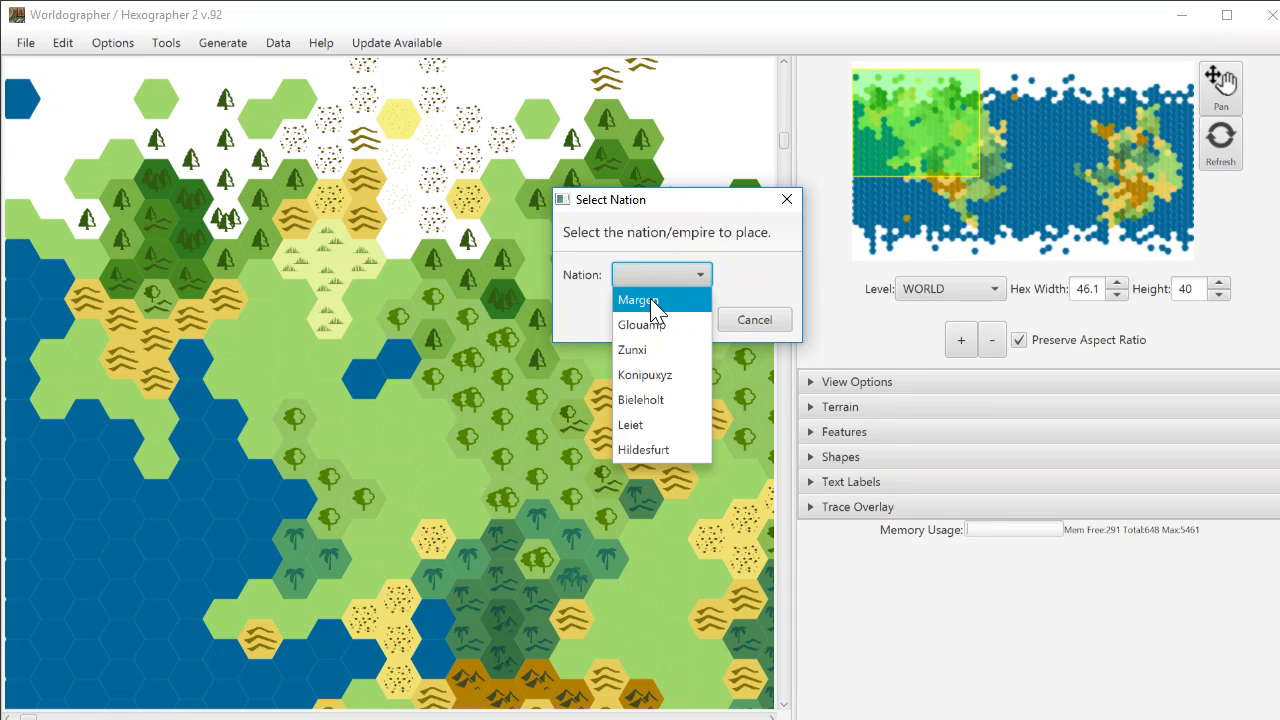
left_click(651, 301)
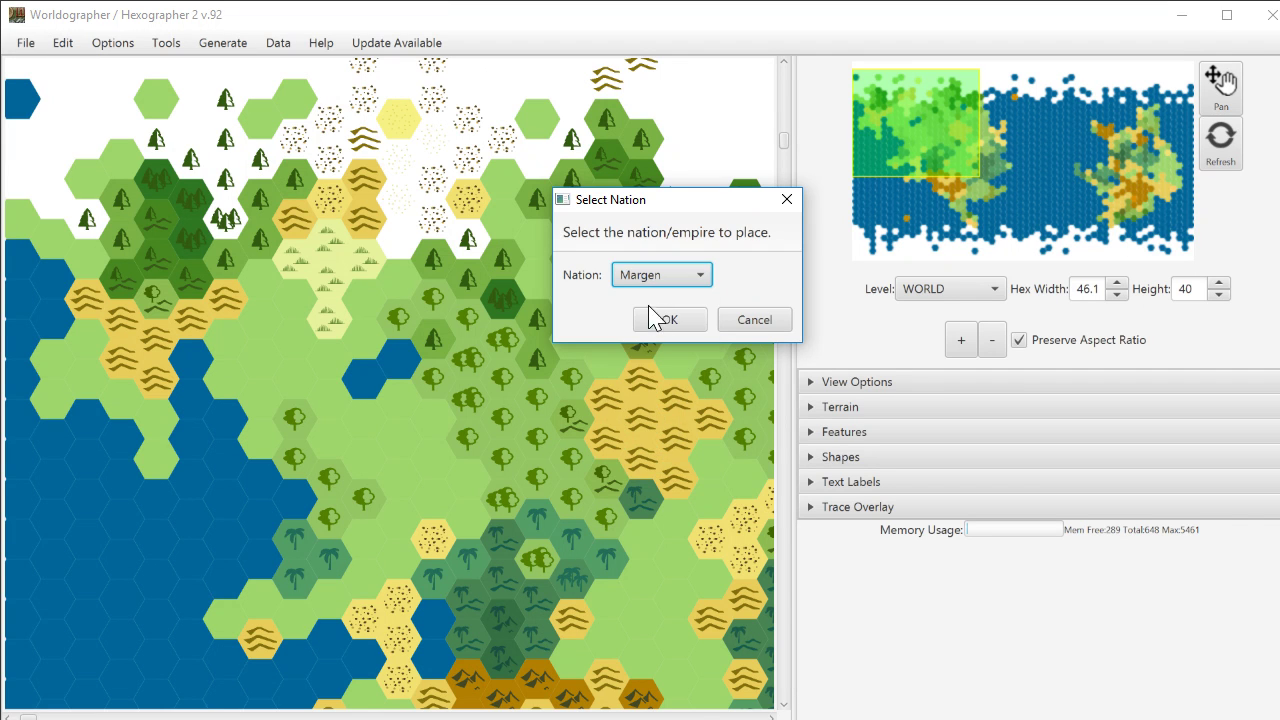
left_click(662, 320)
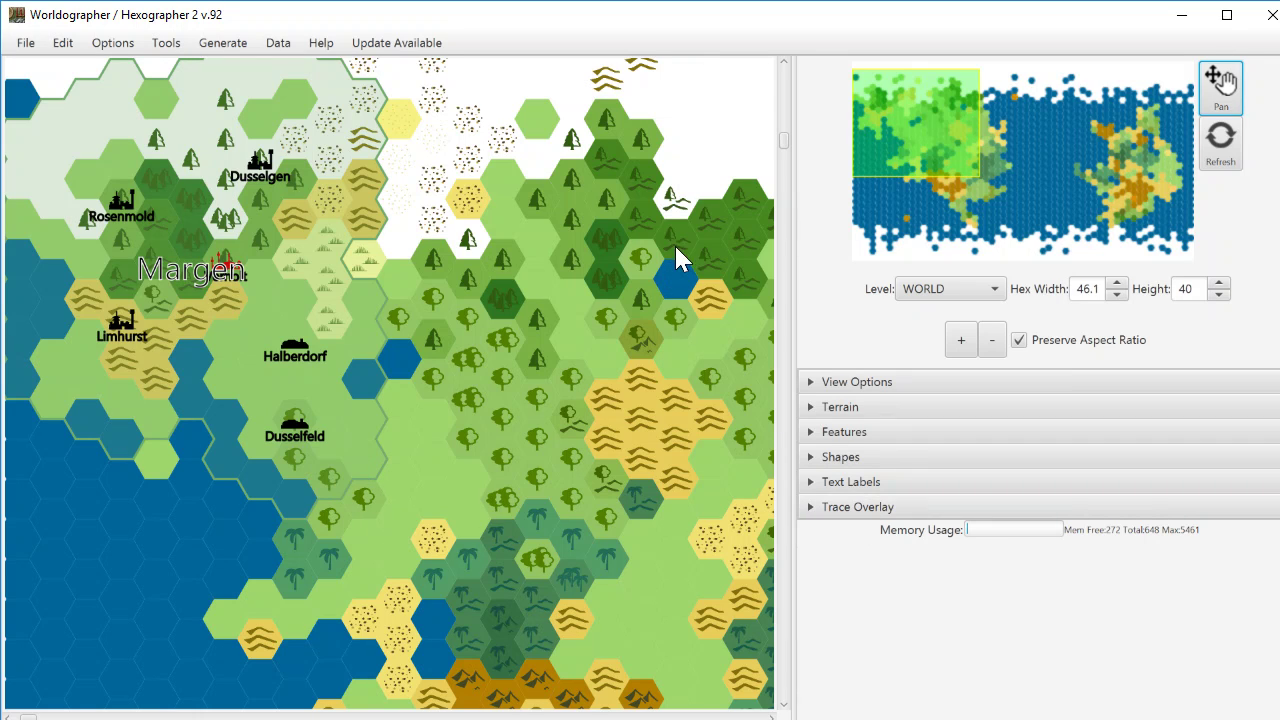
Generate the Glouamp nation on a hex east of Margen.
left_click(704, 264)
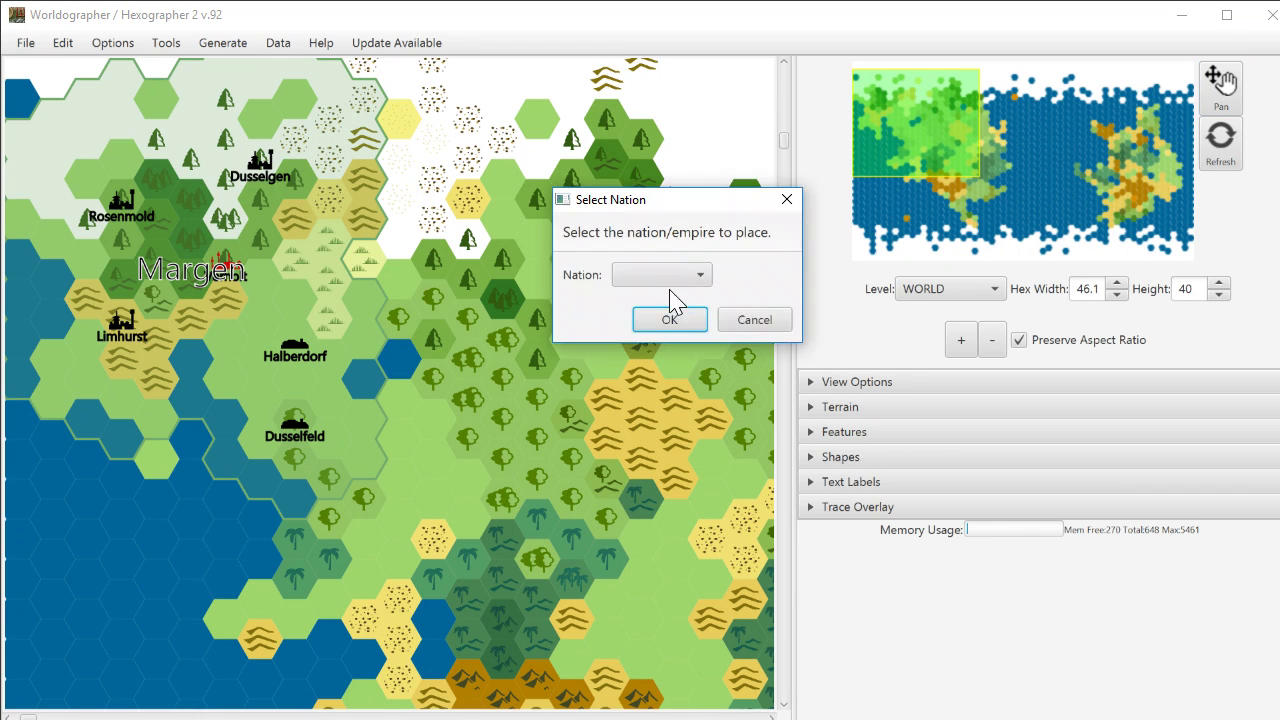
left_click(696, 276)
left_click(655, 326)
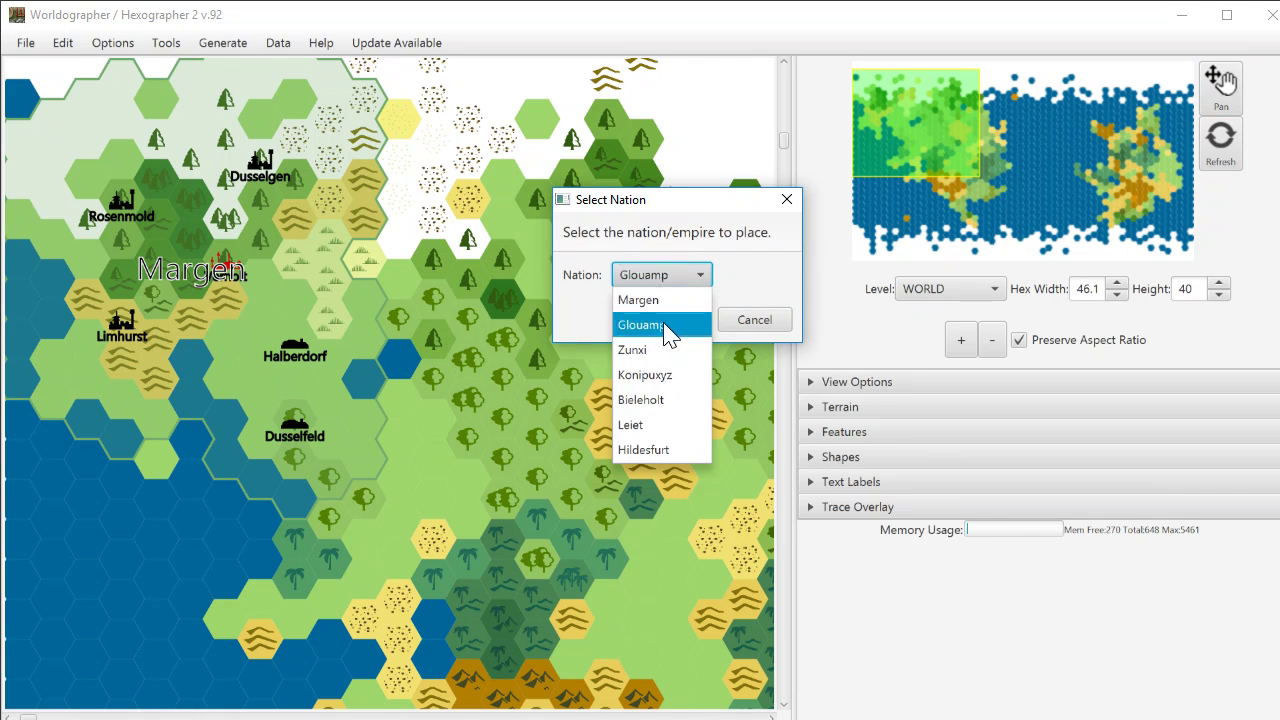
left_click(663, 322)
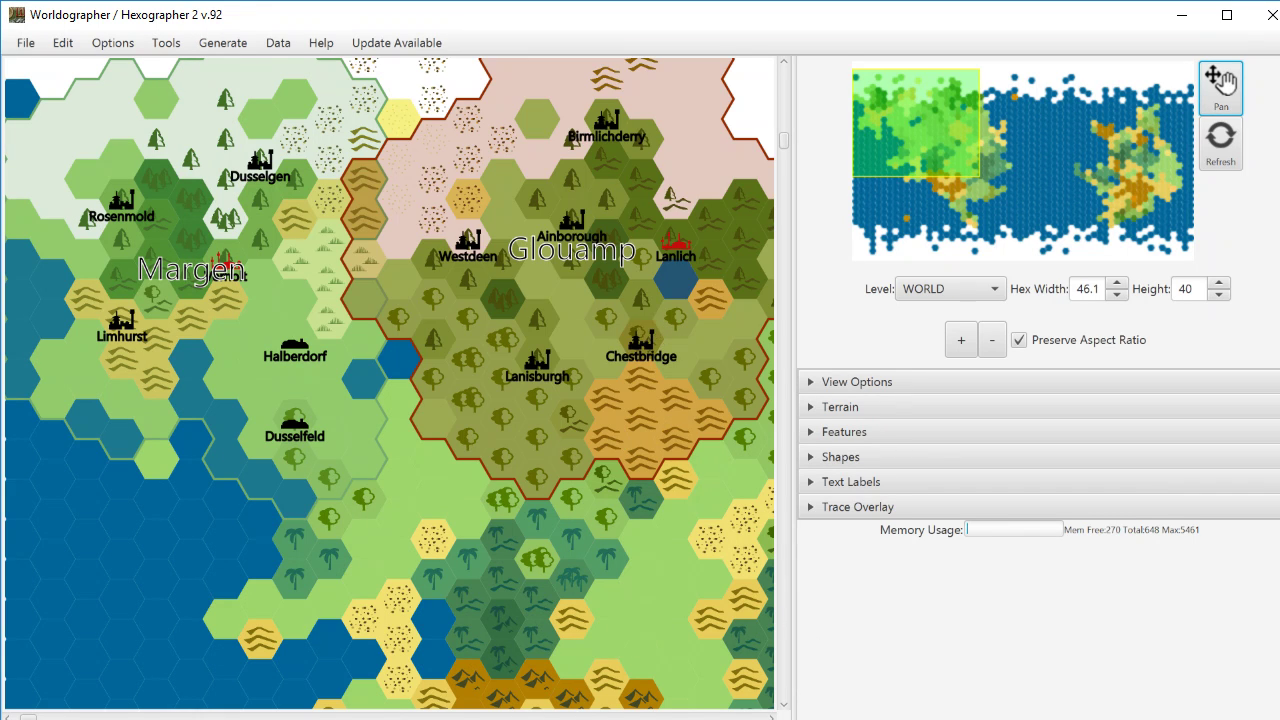
left_click_drag(28, 716, 214, 716)
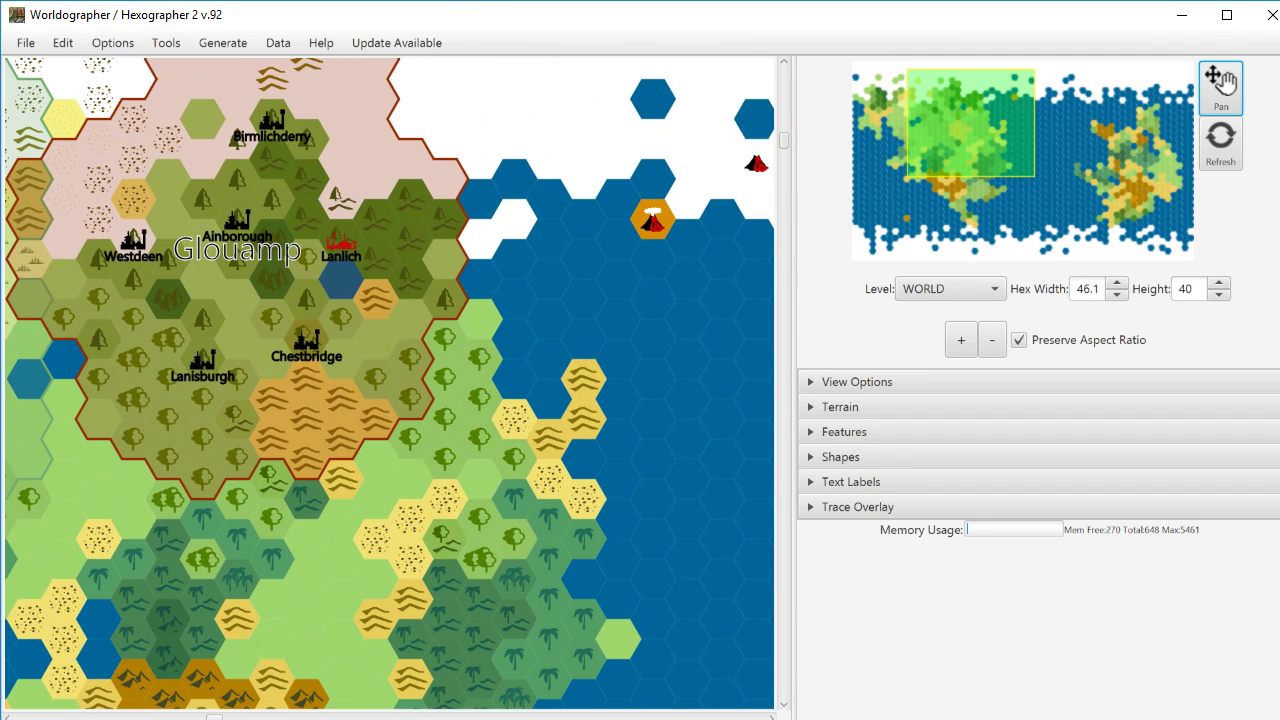